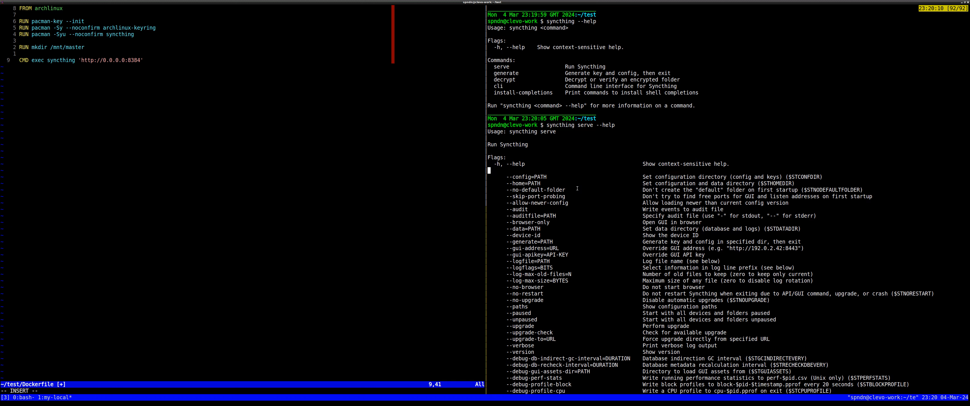
# Copy the --gui-address flag name from the syncthing serve help output.
pyautogui.press('Down')
pyautogui.press('Down')
pyautogui.press('Down')
pyautogui.press('Down')
pyautogui.press('Down')
pyautogui.press('Down')
pyautogui.press('Down')
pyautogui.press('Down')
pyautogui.press('Down')
pyautogui.press('Down')
pyautogui.press('Down')
pyautogui.press('Down')
pyautogui.press('Down')
pyautogui.press('Up')
pyautogui.press('Up')
pyautogui.press('Up')
pyautogui.press('Right')
pyautogui.press('Right')
pyautogui.press('Right')
pyautogui.press('Right')
pyautogui.press('Right')
pyautogui.press('Right')
pyautogui.press('space')
pyautogui.press('Right')
pyautogui.press('Right')
pyautogui.press('Right')
pyautogui.press('Right')
pyautogui.press('Right')
pyautogui.press('Right')
pyautogui.press('Right')
pyautogui.press('Right')
pyautogui.press('Right')
pyautogui.press('Right')
pyautogui.press('Right')
pyautogui.press('Right')
pyautogui.press('Return')
pyautogui.hotkey('ctrl', 'b')
pyautogui.press('Left')
pyautogui.press('Escape')
pyautogui.press('h')
pyautogui.press('h')
pyautogui.press('h')
pyautogui.press('h')
pyautogui.press('h')
pyautogui.press('h')
pyautogui.press('h')
pyautogui.press('h')
pyautogui.press('h')
pyautogui.press('h')
pyautogui.press('h')
pyautogui.press('h')
pyautogui.press('h')
pyautogui.press('h')
pyautogui.press('h')
pyautogui.press('h')
pyautogui.press('h')
pyautogui.press('h')
pyautogui.press('h')
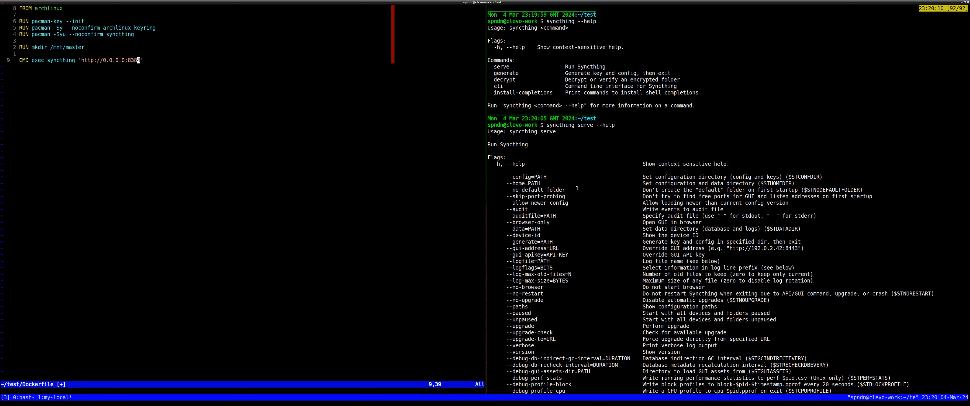
pyautogui.press('h')
pyautogui.press('i')
pyautogui.hotkey('ctrl', 'b')
pyautogui.press(']')
pyautogui.press('Escape')
pyautogui.hotkey('ctrl', 's')
pyautogui.hotkey('ctrl', 'b')
pyautogui.press('Right')
pyautogui.press('q')
pyautogui.hotkey('ctrl', 'b')
pyautogui.press('Left')
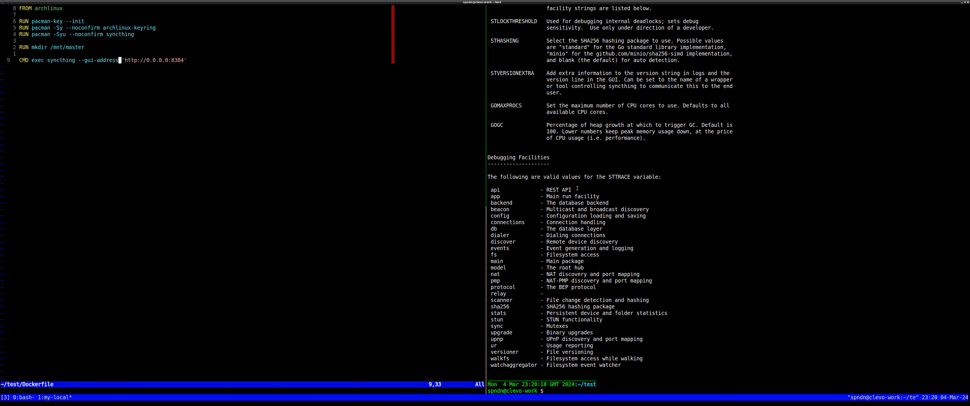
# Create a new file named docker-compose.yaml in the test directory next to the Dockerfile.
pyautogui.press('space')
pyautogui.press('p')
pyautogui.press('v')
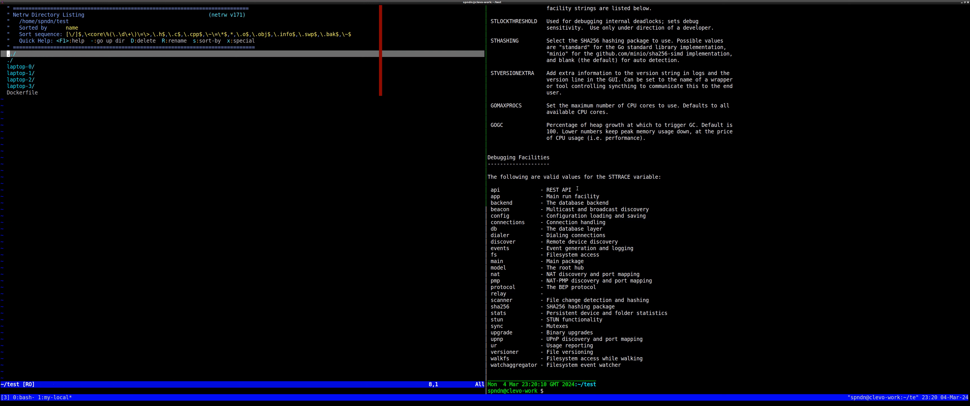
pyautogui.press('j')
pyautogui.press('j')
pyautogui.press('j')
pyautogui.press('j')
pyautogui.press('j')
pyautogui.press('j')
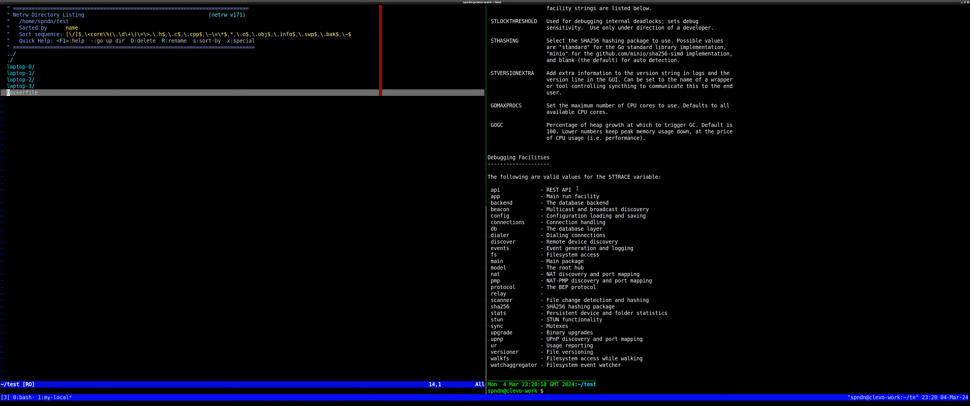
pyautogui.press('%')
pyautogui.write('docker-compose.')
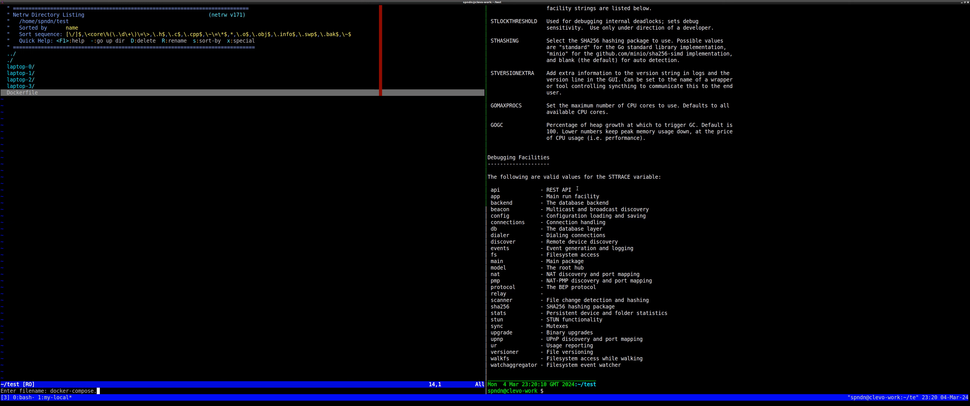
pyautogui.write('yaml')
pyautogui.press('Return')
# Start the compose file with a services section containing a kpxc0 service that uses the image kpxc0.
pyautogui.write('iS')
pyautogui.press('BackSpace')
pyautogui.write('ser')
pyautogui.press('Return')
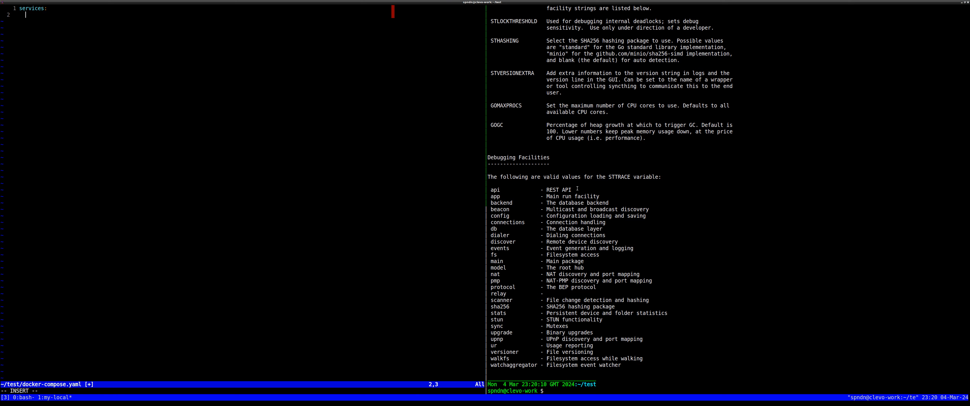
pyautogui.write('kps')
pyautogui.press('BackSpace')
pyautogui.write('xc0:')
pyautogui.press('Return')
pyautogui.write('image: kpxc0')
pyautogui.press('Return')
# Add a build section with context . to the kpxc0 service, indented level with the image entry.
pyautogui.write('build:')
pyautogui.press('Escape')
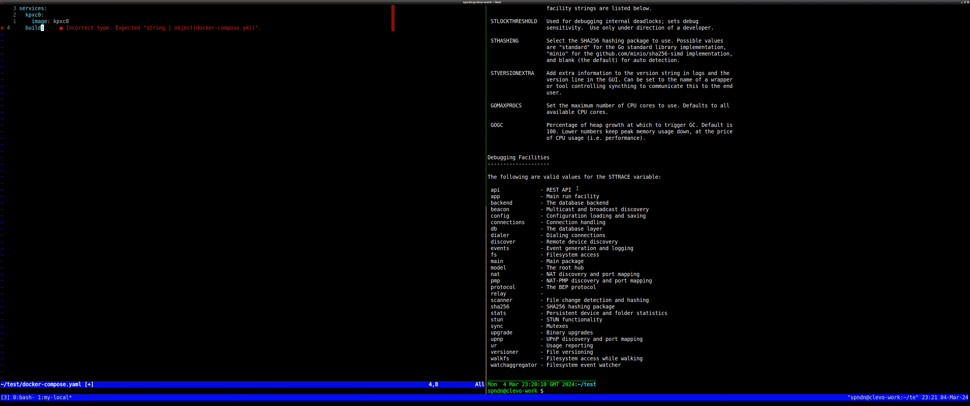
pyautogui.press('>')
pyautogui.press('>')
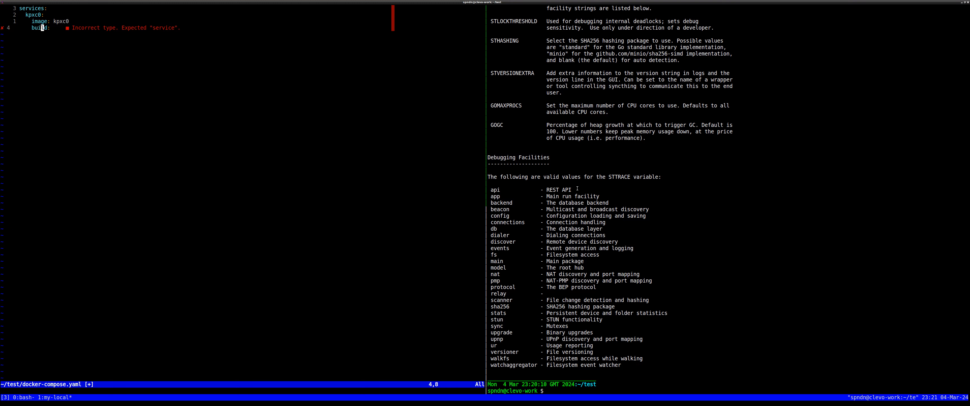
pyautogui.write('ocontext: .')
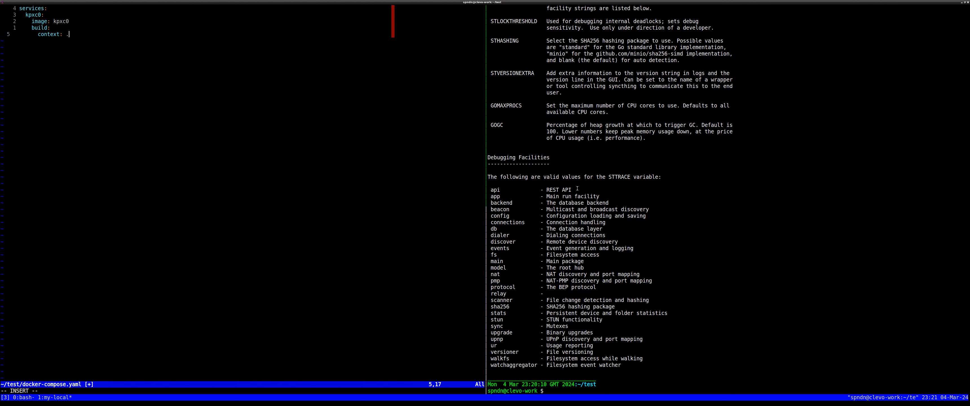
pyautogui.press('Escape')
# Add a ports list to the kpxc0 service with the mapping '31000:8384'.
pyautogui.press('o')
pyautogui.write('ports:')
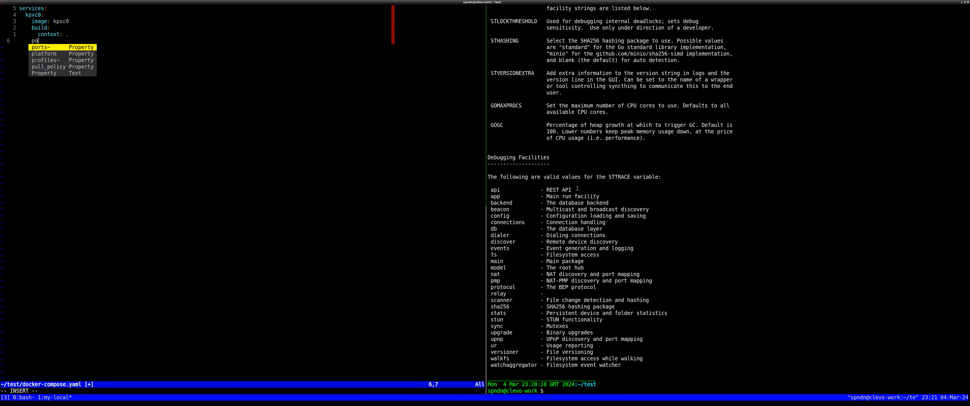
pyautogui.press('Return')
pyautogui.write('-')
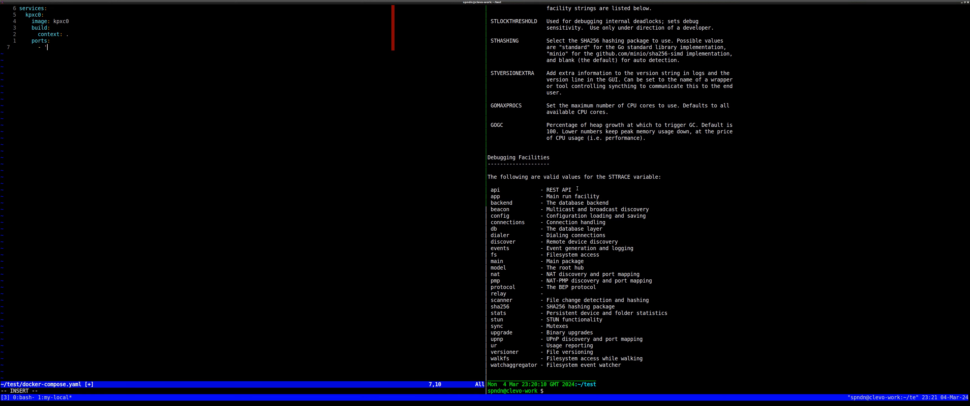
pyautogui.write("31000:8384'")
pyautogui.press('Escape')
# Duplicate the port mapping and change the copy to '32000:22000'.
pyautogui.press('y')
pyautogui.press('y')
pyautogui.press('p')
pyautogui.press('l')
pyautogui.press('l')
pyautogui.press('l')
pyautogui.press('l')
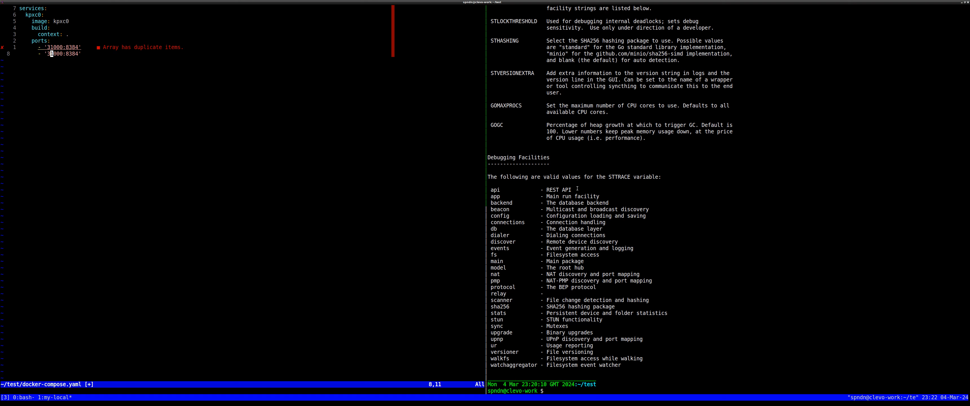
pyautogui.press('r')
pyautogui.press('2')
pyautogui.press('l')
pyautogui.press('l')
pyautogui.press('l')
pyautogui.press('l')
pyautogui.press('l')
pyautogui.write("ct'22000")
pyautogui.press('Escape')
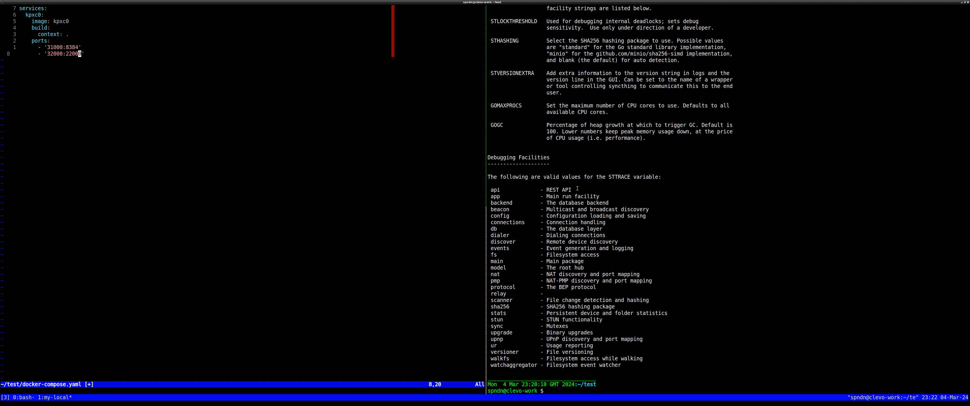
# Duplicate the second port mapping and change the copy to '33000:21027'.
pyautogui.press('y')
pyautogui.press('y')
pyautogui.press('p')
pyautogui.press('w')
pyautogui.press('w')
pyautogui.press('l')
pyautogui.press('r')
pyautogui.press('3')
pyautogui.press('w')
pyautogui.press('w')
pyautogui.write('cw')
pyautogui.write('2')
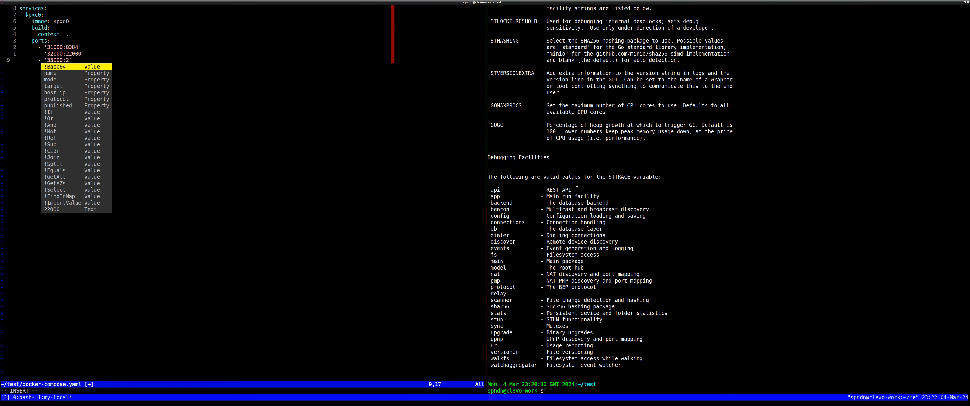
pyautogui.write('1027')
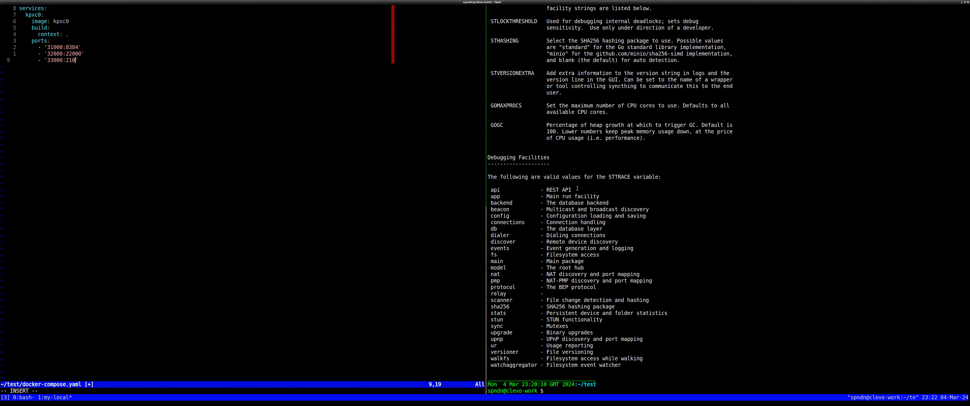
pyautogui.press('Escape')
pyautogui.press('l')
# Add a volumes section with an empty list entry below the kpxc0 ports.
pyautogui.press('o')
pyautogui.write('volumes:')
pyautogui.press('Return')
pyautogui.write('-')
# Print the working directory and its file tree in the shell with pwd and tree, and return to the compose file.
pyautogui.click(578, 188)
pyautogui.write('pwd')
pyautogui.press('Return')
pyautogui.write('tree')
pyautogui.press('Return')
pyautogui.hotkey('ctrl', 'b')
pyautogui.press('Left')
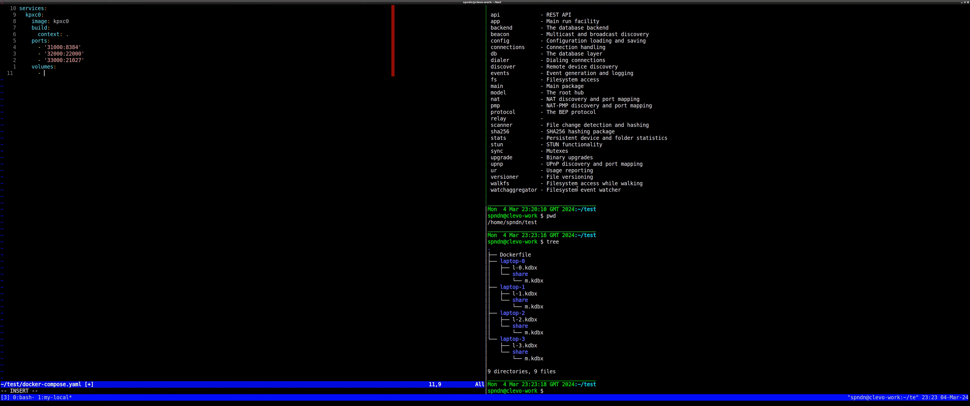
# Enter the absolute path of test/laptop-0/share as the volume's host directory, followed by :/ for the container path.
pyautogui.write('/home/sp')
pyautogui.press('Tab')
pyautogui.write('te')
pyautogui.press('Tab')
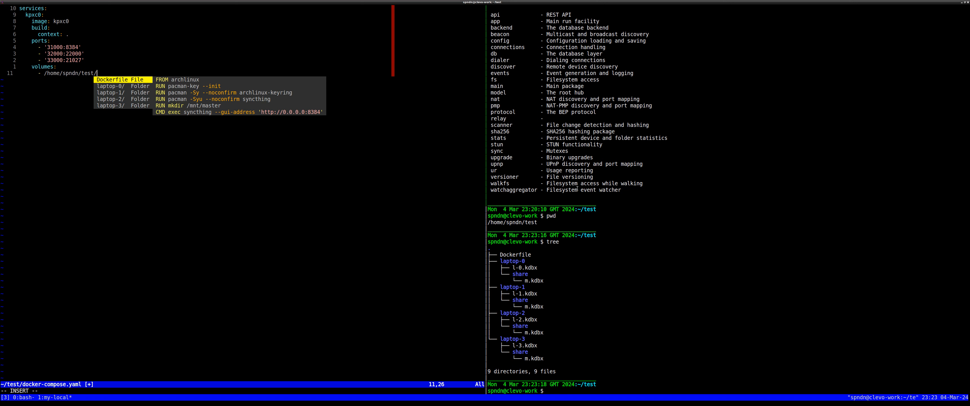
pyautogui.write('l')
pyautogui.press('Tab')
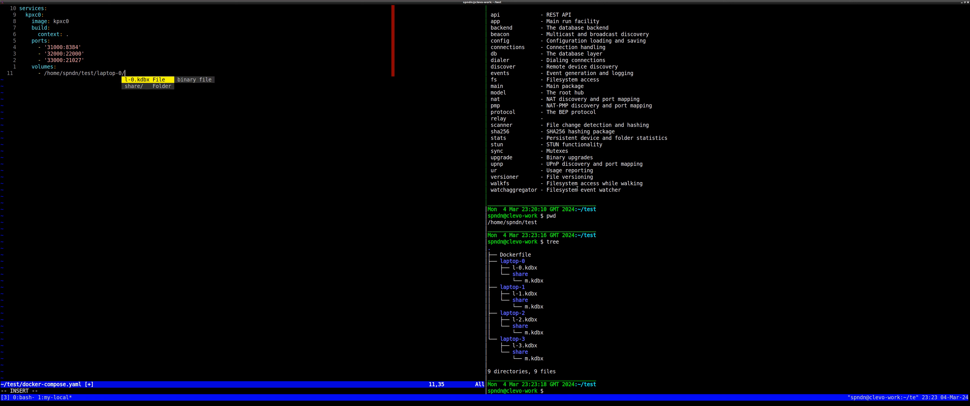
pyautogui.write('s')
pyautogui.press('Tab')
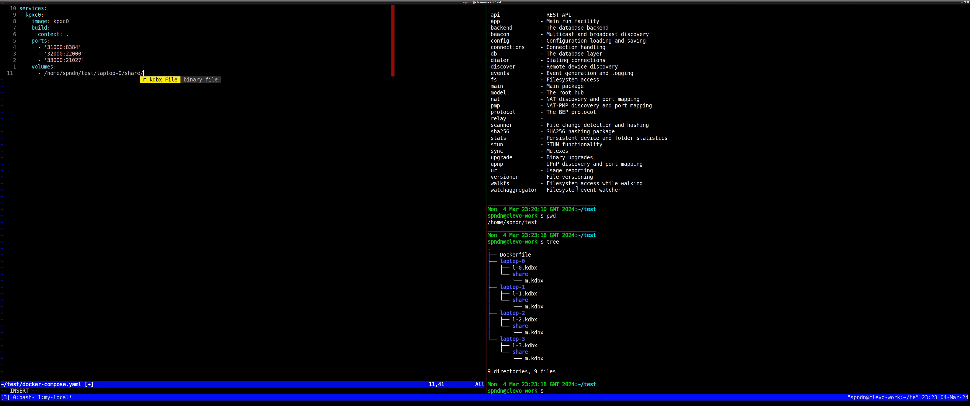
pyautogui.press('BackSpace')
pyautogui.write(':/')
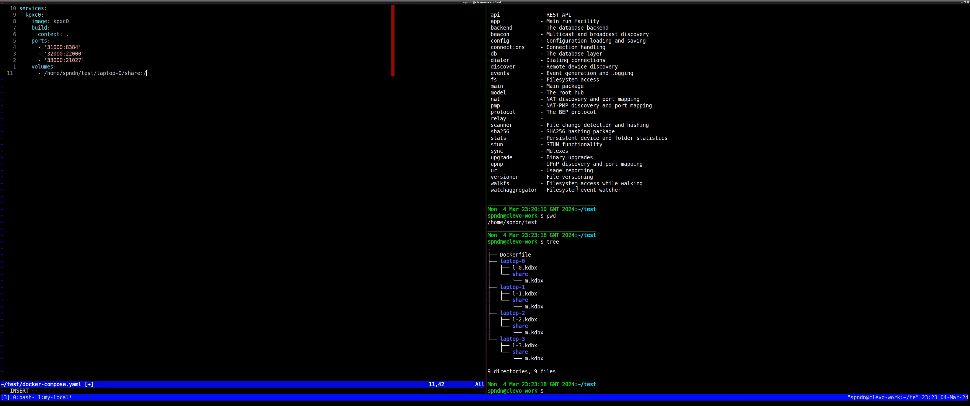
# Complete the kpxc0 volume mapping with the container path /mnt/master.
pyautogui.press('Escape')
pyautogui.press('space')
pyautogui.press('b')
pyautogui.press('p')
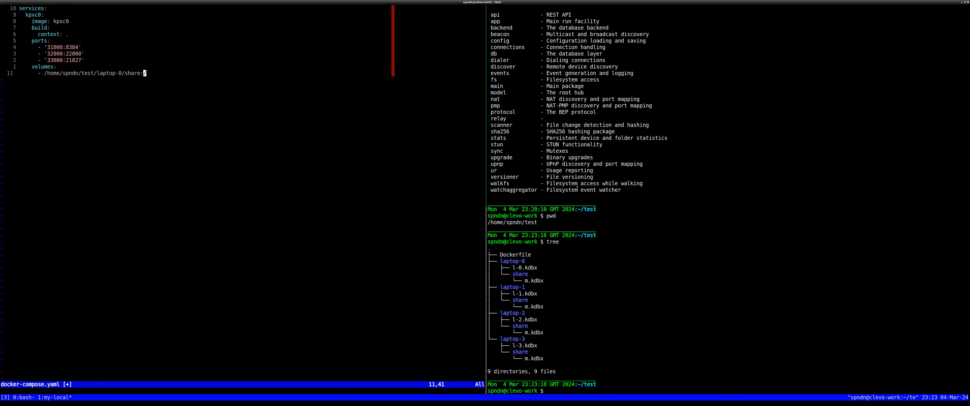
pyautogui.write('/mnt/master')
pyautogui.press('Escape')
# Add a networks section with the list entry kpxc to the kpxc0 service and save the compose file.
pyautogui.press('o')
pyautogui.press('Return')
pyautogui.press('BackSpace')
pyautogui.press('BackSpace')
pyautogui.press('Return')
pyautogui.write('n')
pyautogui.press('Return')
pyautogui.write(':')
pyautogui.press('Return')
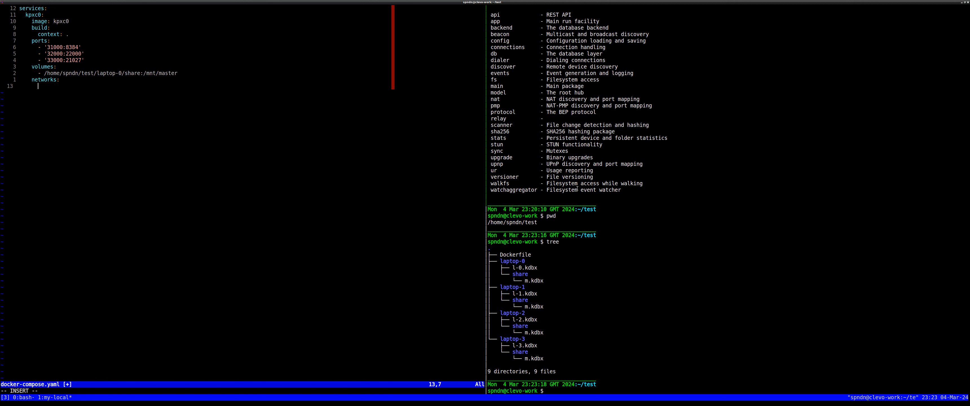
pyautogui.write('- kpxc')
pyautogui.press('Escape')
pyautogui.write(':w')
pyautogui.press('Return')
# Copy the complete kpxc0 service block and paste three duplicates of it under services.
pyautogui.press('3')
pyautogui.press('k')
pyautogui.press('g')
pyautogui.press('g')
pyautogui.press('j')
pyautogui.press('j')
pyautogui.press('j')
pyautogui.press('j')
pyautogui.press('j')
pyautogui.press('j')
pyautogui.press('j')
pyautogui.press('j')
pyautogui.press('j')
pyautogui.press('j')
pyautogui.press('j')
pyautogui.press('j')
pyautogui.press('y')
pyautogui.press('1')
pyautogui.press('1')
pyautogui.press('k')
pyautogui.press('p')
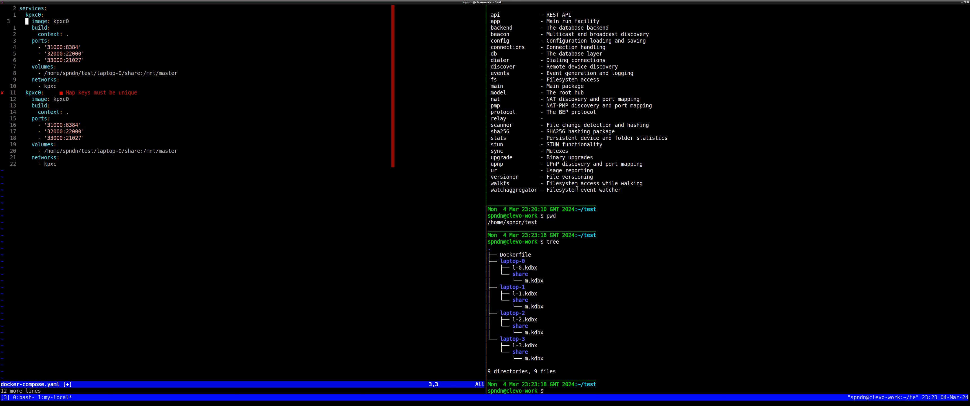
pyautogui.press('u')
pyautogui.press('3')
pyautogui.press('P')
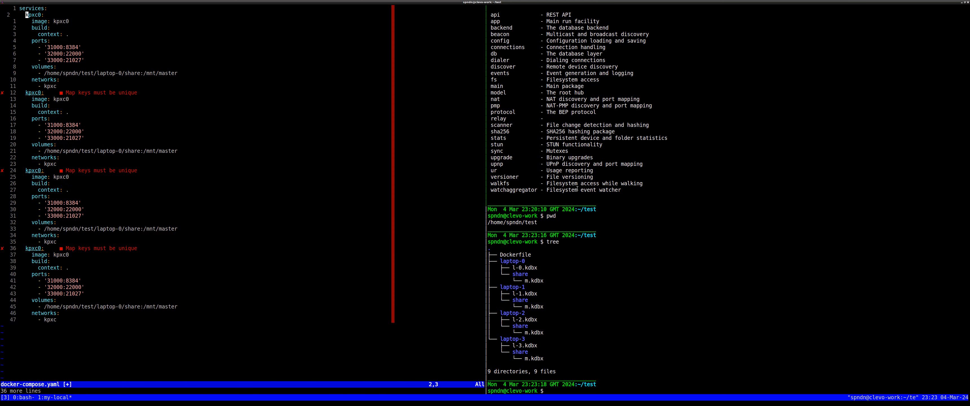
# Insert a blank line between the first and second service blocks.
pyautogui.press('j')
pyautogui.press('j')
pyautogui.press('j')
pyautogui.press('j')
pyautogui.press('j')
pyautogui.press('j')
pyautogui.press('j')
pyautogui.press('j')
pyautogui.press('j')
pyautogui.press('j')
pyautogui.press('j')
pyautogui.press('o')
pyautogui.press('Escape')
pyautogui.press('j')
# Insert a blank line between the second and third service blocks.
pyautogui.press('e')
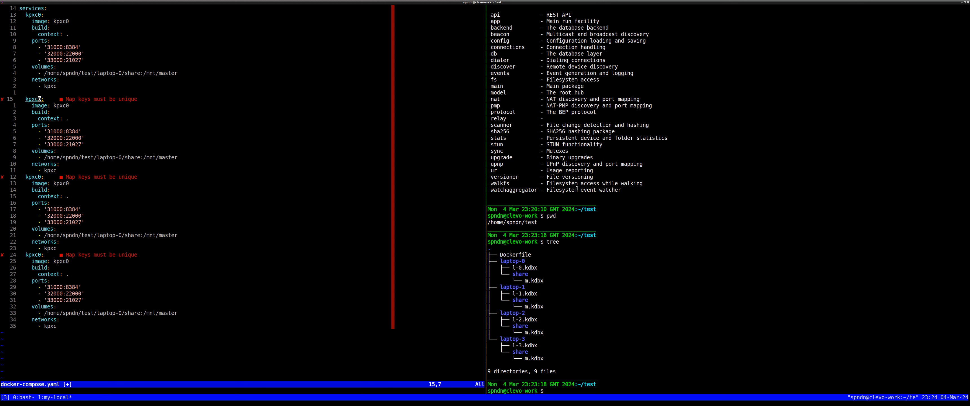
pyautogui.press('j')
pyautogui.press('j')
pyautogui.press('j')
pyautogui.press('j')
pyautogui.press('j')
pyautogui.press('j')
pyautogui.press('j')
pyautogui.press('j')
pyautogui.press('j')
pyautogui.press('j')
pyautogui.press('j')
pyautogui.press('o')
pyautogui.press('Escape')
# Increment the second service block's key and image name to kpxc1.
pyautogui.press('k')
pyautogui.press('k')
pyautogui.press('k')
pyautogui.press('k')
pyautogui.press('k')
pyautogui.press('k')
pyautogui.press('k')
pyautogui.press('k')
pyautogui.press('k')
pyautogui.press('k')
pyautogui.press('k')
pyautogui.press('k')
pyautogui.press('h')
pyautogui.press('a')
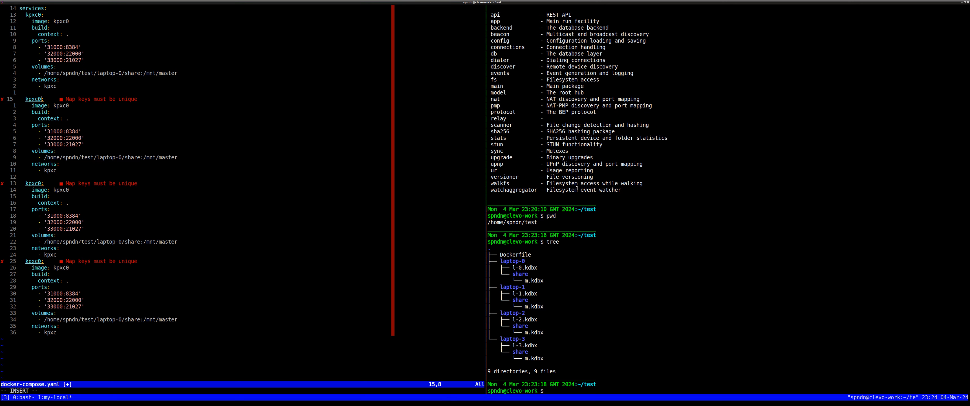
pyautogui.press('Escape')
pyautogui.hotkey('ctrl', 'a')
pyautogui.press('j')
pyautogui.hotkey('ctrl', 'a')
# Increment the kpxc1 service's host ports to 31001, 32001 and 33001.
pyautogui.press('j')
pyautogui.press('j')
pyautogui.press('j')
pyautogui.press('j')
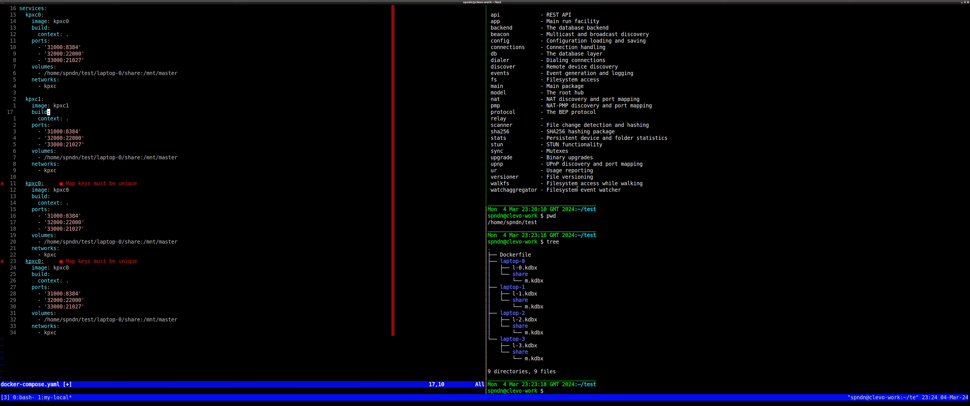
pyautogui.press('h')
pyautogui.press('h')
pyautogui.press('h')
pyautogui.hotkey('ctrl', 'a')
pyautogui.press('j')
pyautogui.hotkey('ctrl', 'a')
pyautogui.press('j')
pyautogui.hotkey('ctrl', 'a')
# Change the kpxc1 volume's host directory to laptop-1.
pyautogui.press('j')
pyautogui.press('j')
pyautogui.press('l')
pyautogui.hotkey('ctrl', 'a')
# Increment the third service block's key and image name to kpxc2.
pyautogui.press('j')
pyautogui.press('j')
pyautogui.press('j')
pyautogui.press('j')
pyautogui.press('0')
pyautogui.hotkey('ctrl', 'a')
pyautogui.hotkey('ctrl', 'a')
pyautogui.press('j')
pyautogui.hotkey('ctrl', 'a')
pyautogui.hotkey('ctrl', 'a')
# Increment the kpxc2 service's host ports to 31002, 32002 and 33002 and its volume's host directory to laptop-2.
pyautogui.press('j')
pyautogui.press('j')
pyautogui.press('j')
pyautogui.press('j')
pyautogui.press('h')
pyautogui.press('h')
pyautogui.hotkey('ctrl', 'a')
pyautogui.hotkey('ctrl', 'a')
pyautogui.press('j')
pyautogui.press('j')
pyautogui.hotkey('ctrl', 'a')
pyautogui.hotkey('ctrl', 'a')
pyautogui.press('j')
pyautogui.press('j')
pyautogui.hotkey('ctrl', 'a')
pyautogui.hotkey('ctrl', 'a')
# Insert a blank line between the kpxc2 block and the fourth service block, and go to the fourth block's key.
pyautogui.press('j')
pyautogui.press('j')
pyautogui.press('o')
pyautogui.press('Escape')
pyautogui.press('j')
pyautogui.press('h')
pyautogui.press('h')
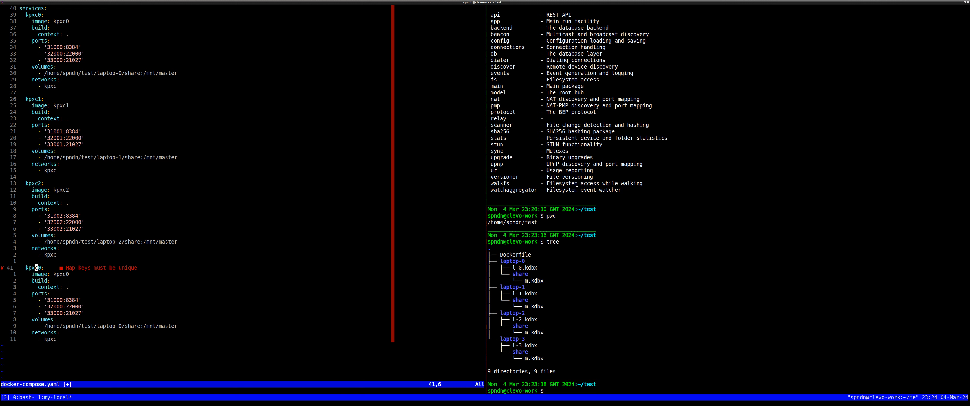
# Increment the fourth service block's key and image name to kpxc3.
pyautogui.hotkey('ctrl', 'a')
pyautogui.hotkey('ctrl', 'a')
pyautogui.hotkey('ctrl', 'a')
pyautogui.press('j')
pyautogui.hotkey('ctrl', 'a')
pyautogui.hotkey('ctrl', 'a')
pyautogui.hotkey('ctrl', 'a')
# Increment the kpxc3 service's host ports to 31003, 32003 and 33003.
pyautogui.press('j')
pyautogui.press('j')
pyautogui.press('j')
pyautogui.press('j')
pyautogui.press('h')
pyautogui.press('h')
pyautogui.hotkey('ctrl', 'a')
pyautogui.hotkey('ctrl', 'a')
pyautogui.hotkey('ctrl', 'a')
pyautogui.press('j')
pyautogui.hotkey('ctrl', 'a')
pyautogui.hotkey('ctrl', 'a')
pyautogui.hotkey('ctrl', 'a')
pyautogui.press('j')
pyautogui.hotkey('ctrl', 'a')
pyautogui.hotkey('ctrl', 'a')
pyautogui.hotkey('ctrl', 'a')
# Increment the kpxc3 volume's host directory to laptop-3 and save docker-compose.yaml.
pyautogui.press('j')
pyautogui.press('j')
pyautogui.hotkey('ctrl', 'a')
pyautogui.hotkey('ctrl', 'a')
pyautogui.hotkey('ctrl', 'a')
pyautogui.write(':w')
pyautogui.press('Return')
# Add a top-level networks section at the end of the file, separated from the kpxc3 service by a blank line.
pyautogui.press('j')
pyautogui.press('j')
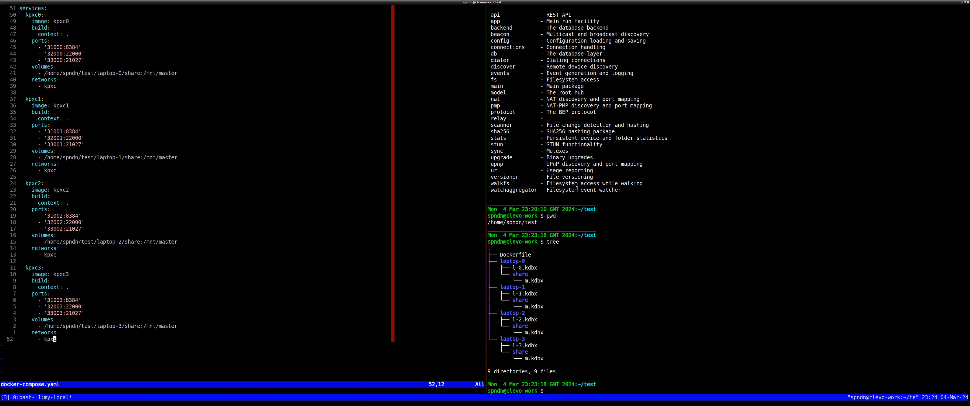
pyautogui.press('o')
pyautogui.press('Return')
pyautogui.write('ne')
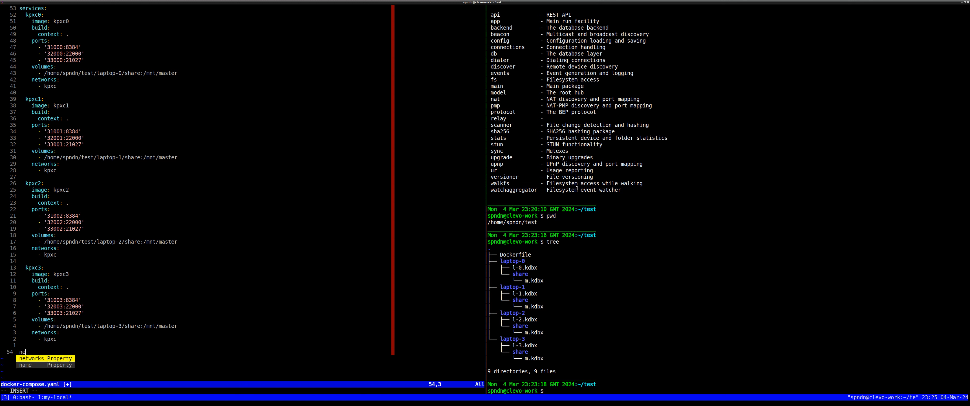
pyautogui.press('Return')
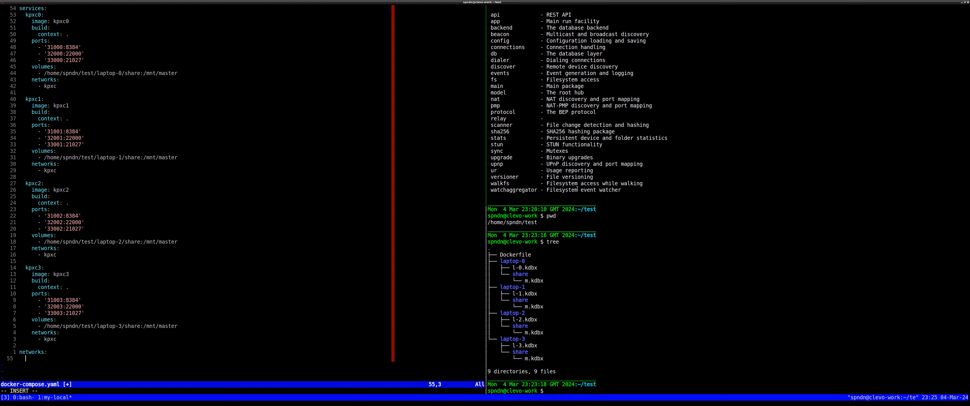
# Define a kpxc network under networks with its name set to kpxc, and save the file.
pyautogui.write('kp')
pyautogui.press('Tab')
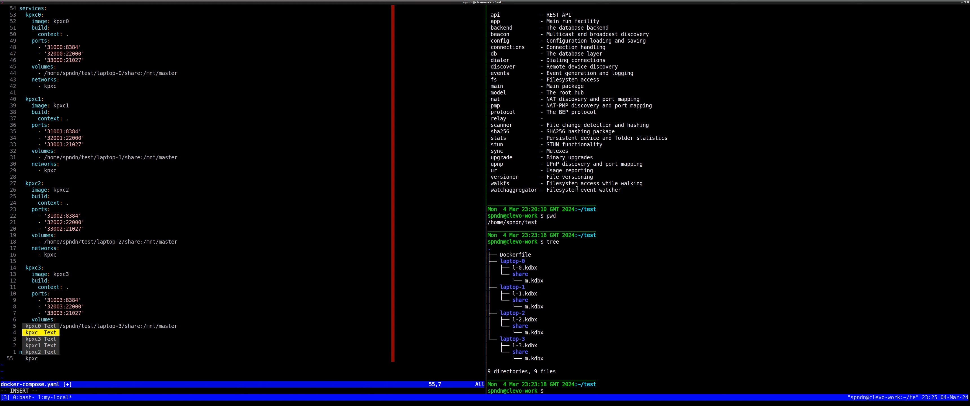
pyautogui.write(':')
pyautogui.press('Return')
pyautogui.write('na')
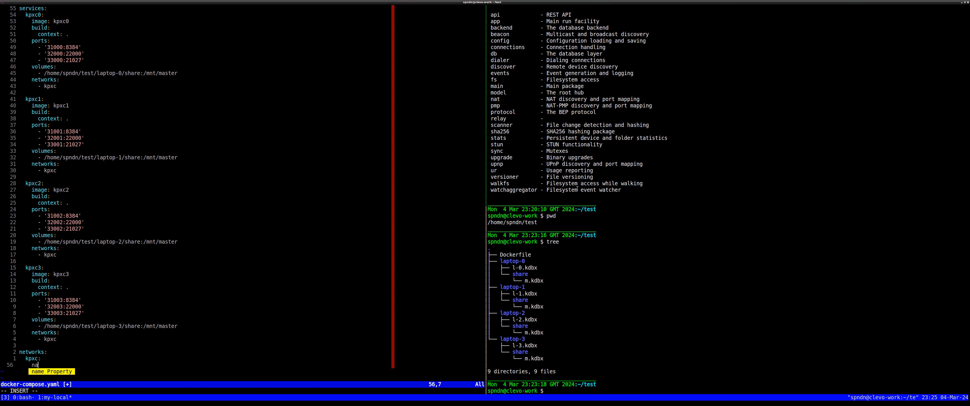
pyautogui.write('me: k')
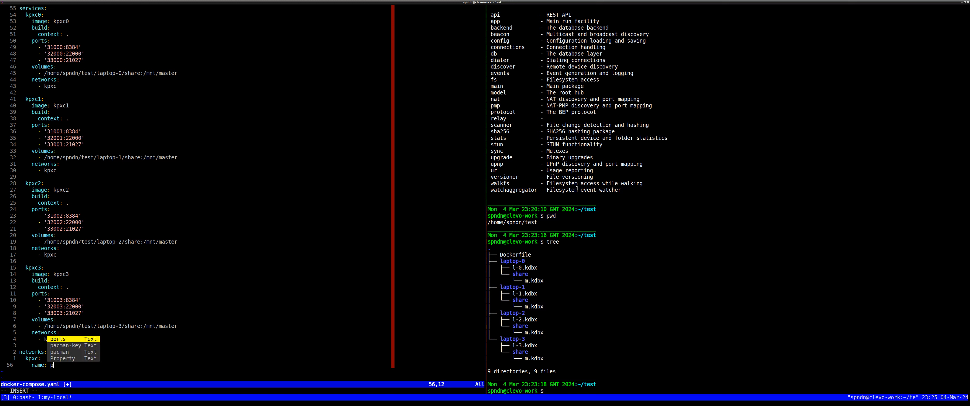
pyautogui.write('pxc')
pyautogui.press('Escape')
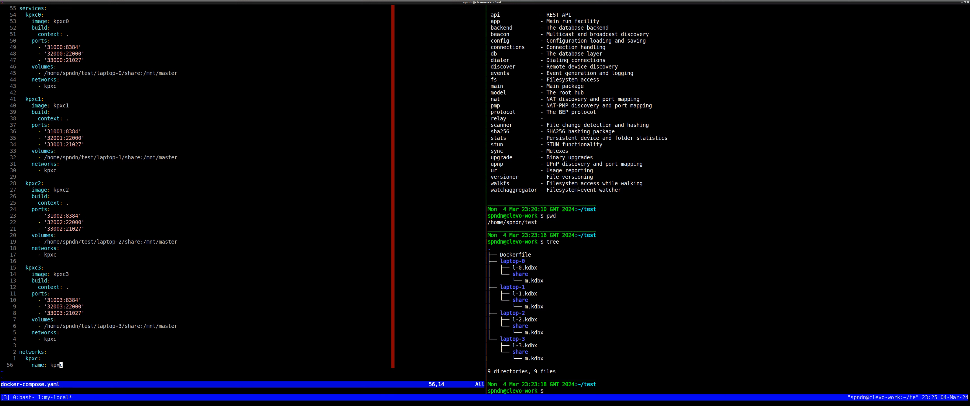
# In the terminal pane, run sudo docker-compose up --build and enter the sudo password.
pyautogui.moveTo(525, 281); pyautogui.dragTo(543, 280)
pyautogui.moveTo(523, 306); pyautogui.dragTo(545, 306)
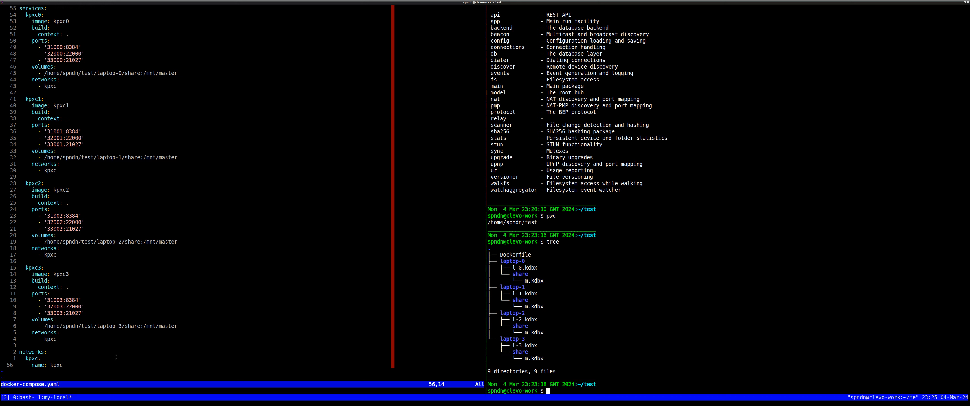
pyautogui.write('sudo docker-compose up --build')
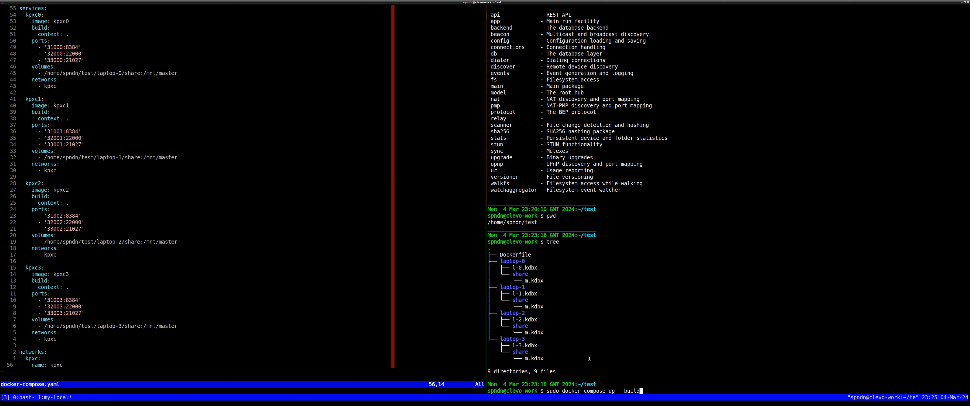
pyautogui.press('Return')
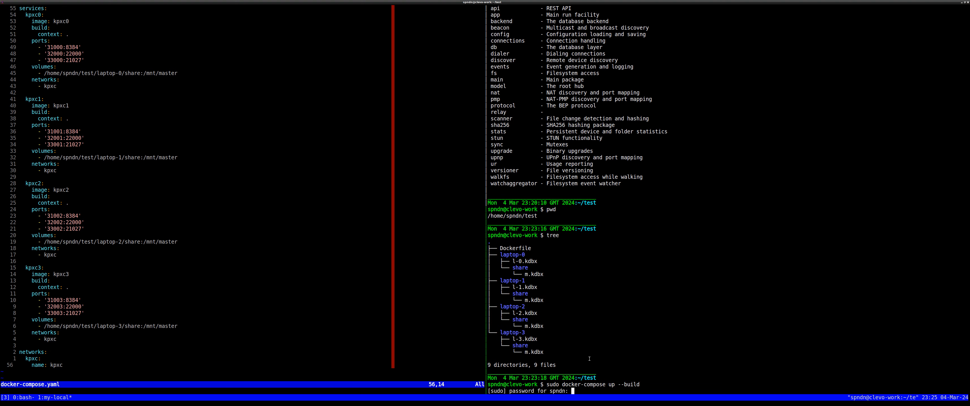
pyautogui.press('Return')
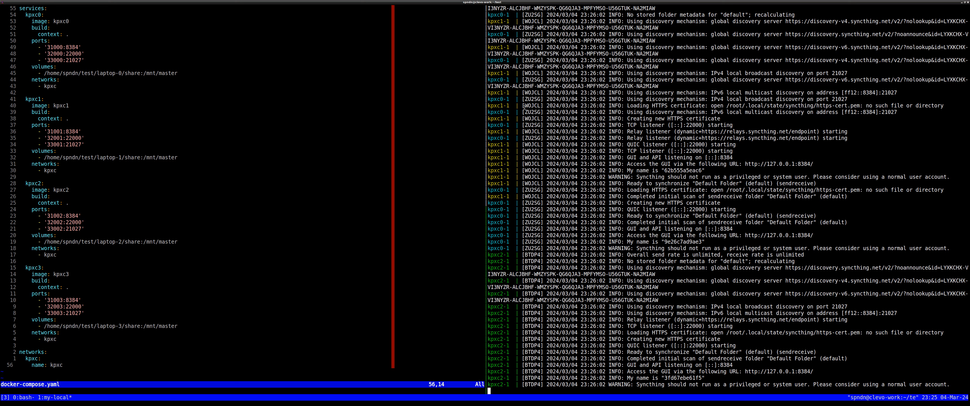
# Review the containers' earlier startup log lines and return to the live output.
pyautogui.hotkey('ctrl', 'b')
pyautogui.press('pageup')
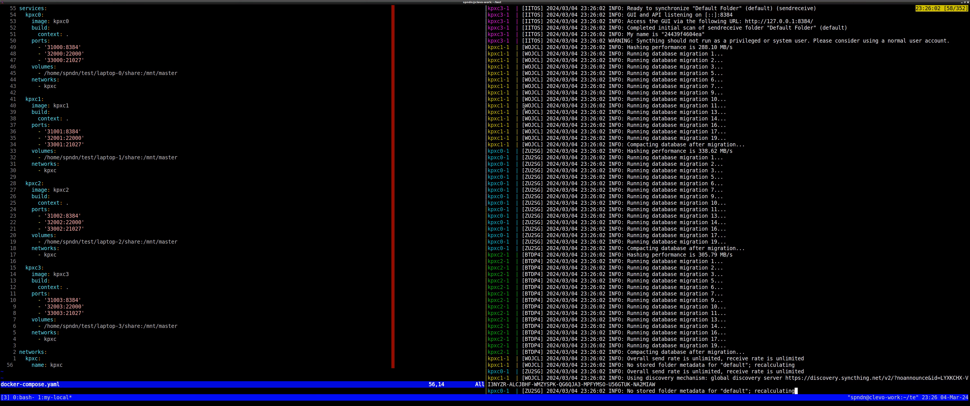
pyautogui.press('pageup')
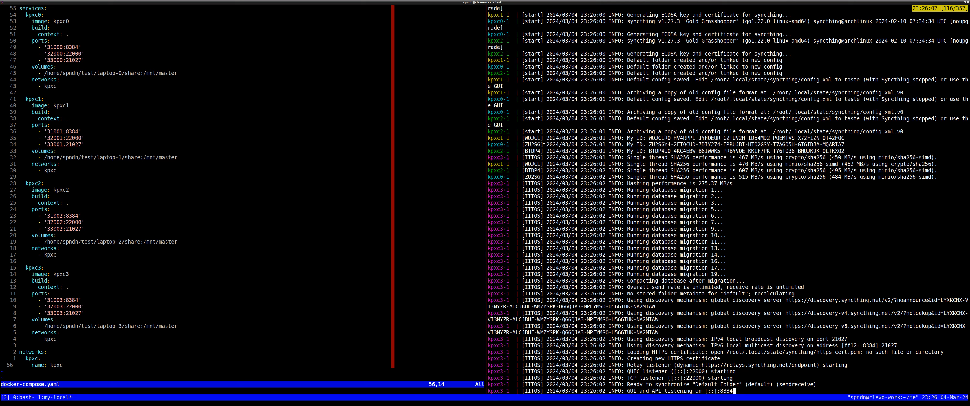
pyautogui.press('q')
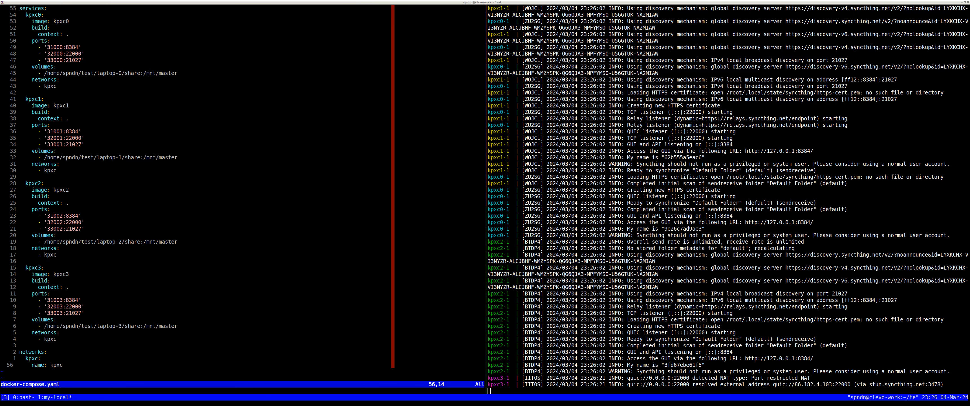
# Switch to Brave, open 127.0.0.1:31000 in a private window, and decline Syncthing's anonymous usage reporting.
pyautogui.hotkey('ctrl', 'shift', 'n')
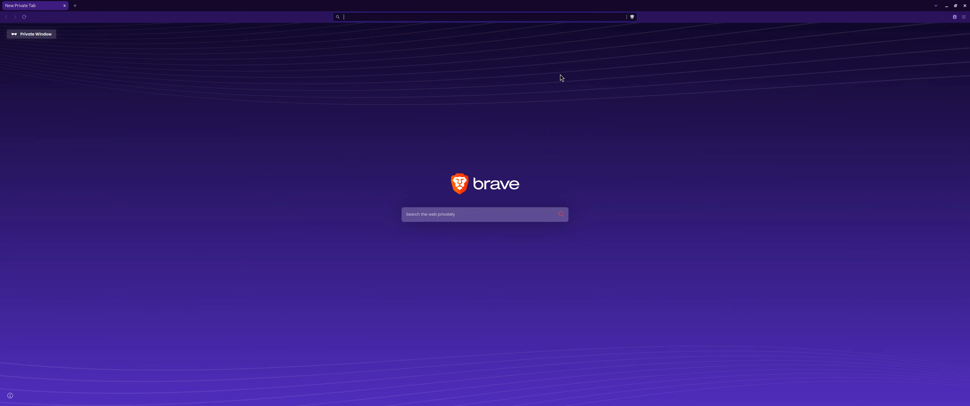
pyautogui.write('1')
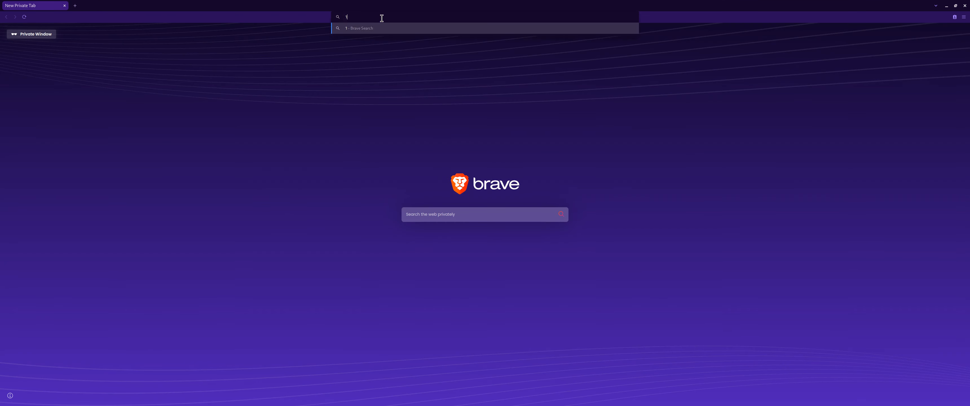
pyautogui.write('27.00')
pyautogui.press('BackSpace')
pyautogui.write('.0.1:')
pyautogui.hotkey('alt', 'Tab')
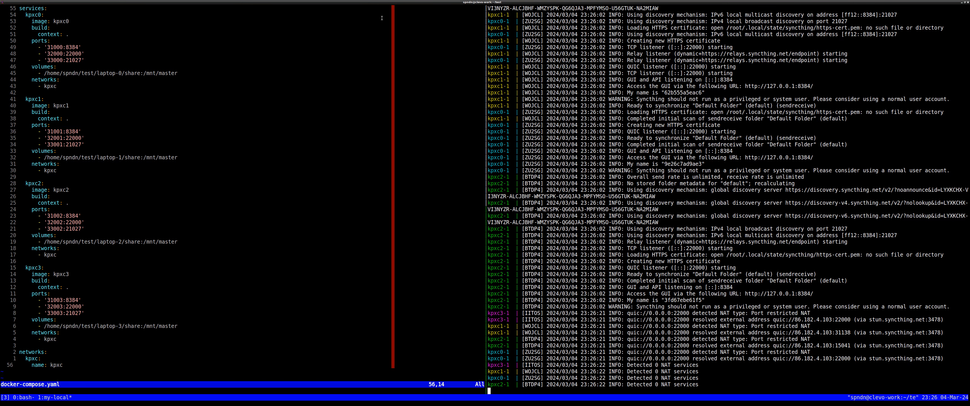
pyautogui.hotkey('alt', 'Tab')
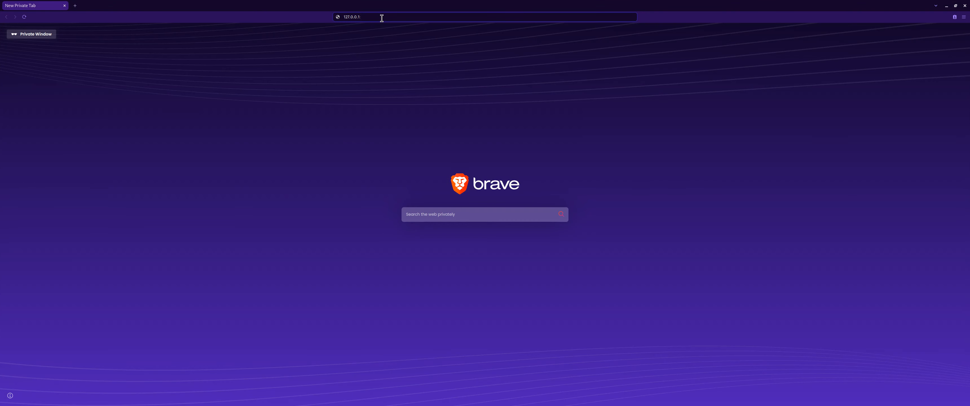
pyautogui.write('31000')
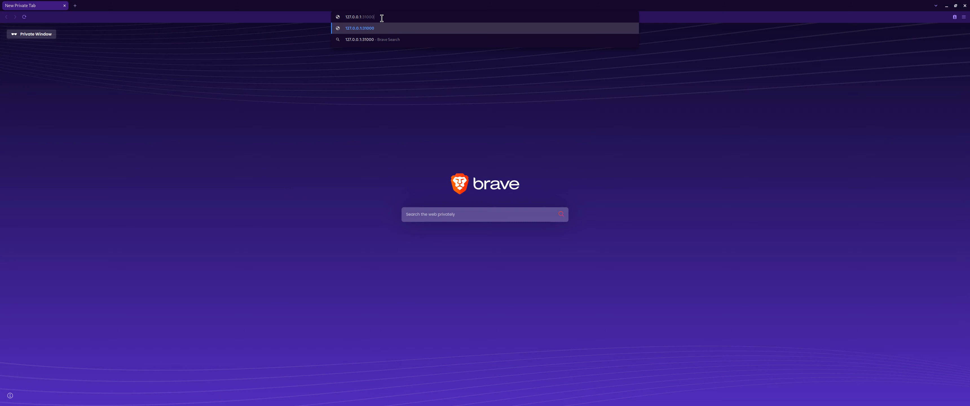
pyautogui.press('Return')
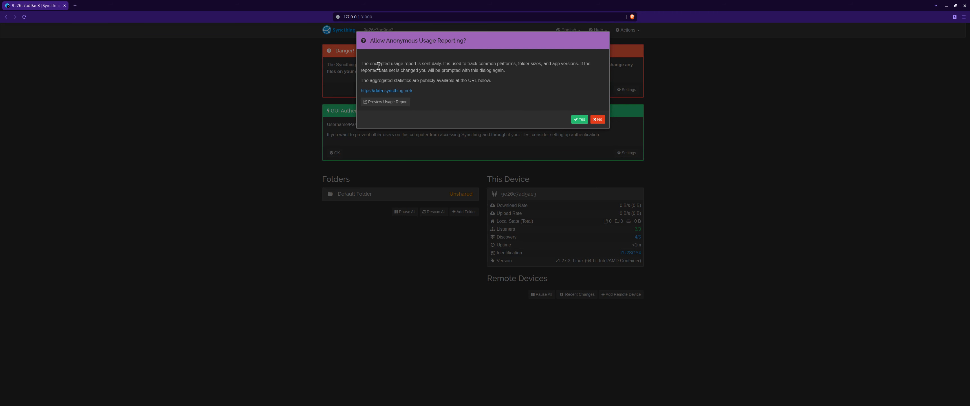
pyautogui.click(598, 119)
pyautogui.click(75, 6)
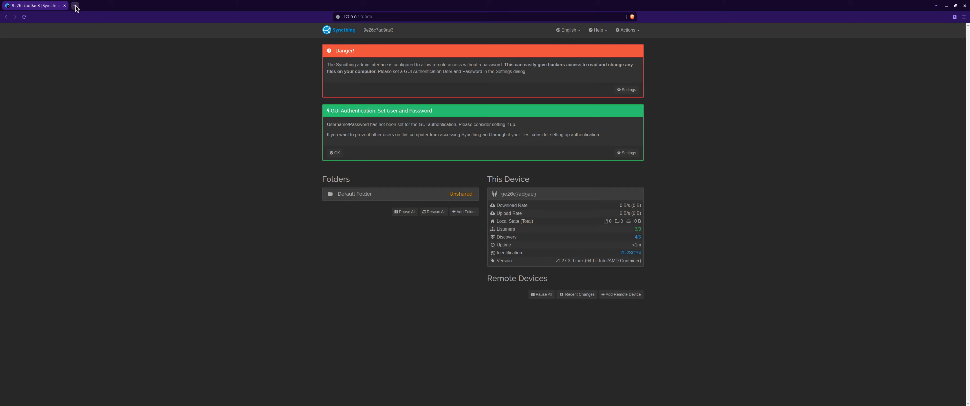
pyautogui.write('http://127.0.0.1:31000/')
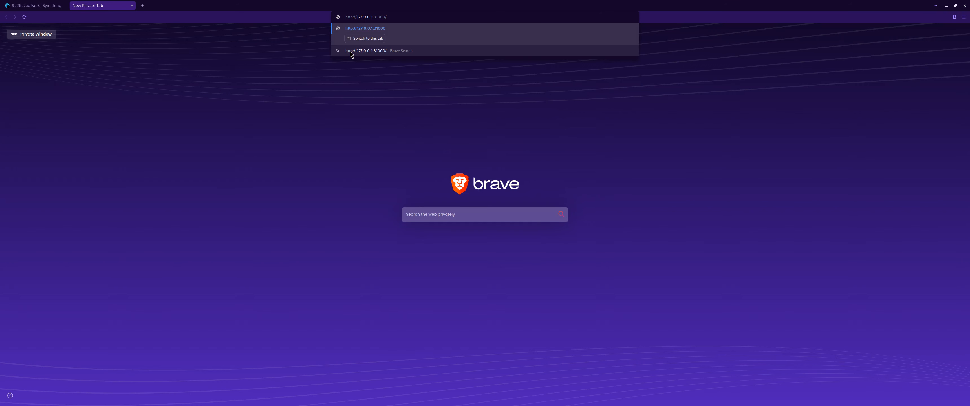
pyautogui.press('BackSpace')
pyautogui.press('BackSpace')
pyautogui.write('1')
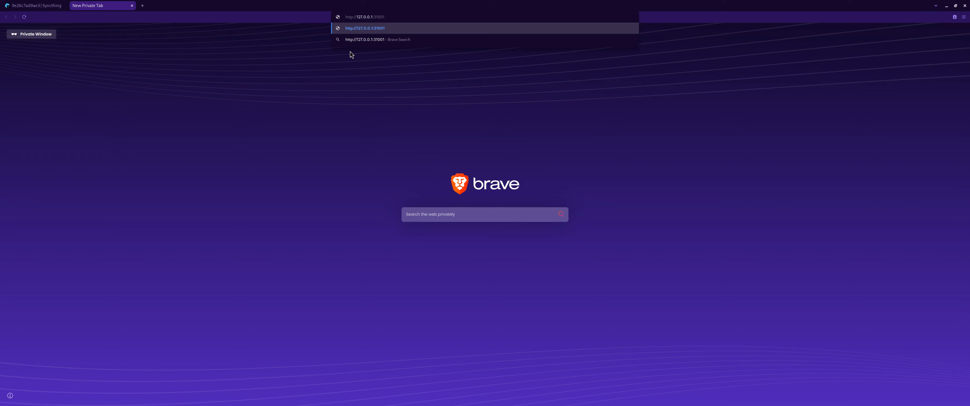
pyautogui.hotkey('alt', 'Tab')
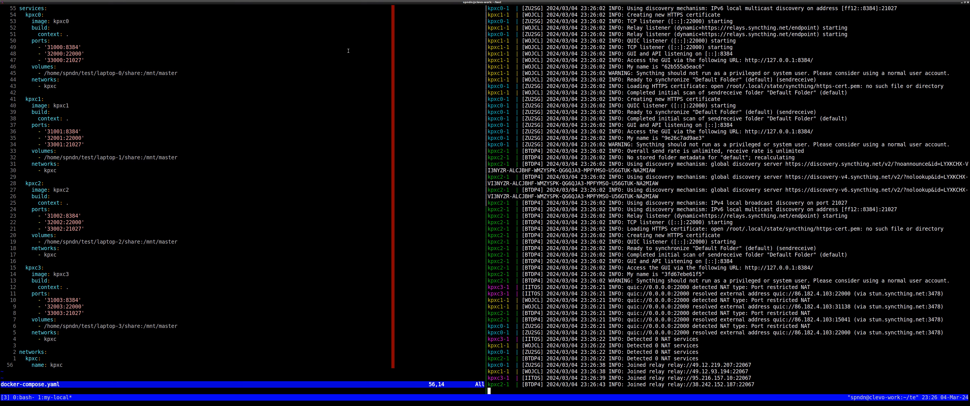
pyautogui.hotkey('alt', 'Tab')
pyautogui.press('Return')
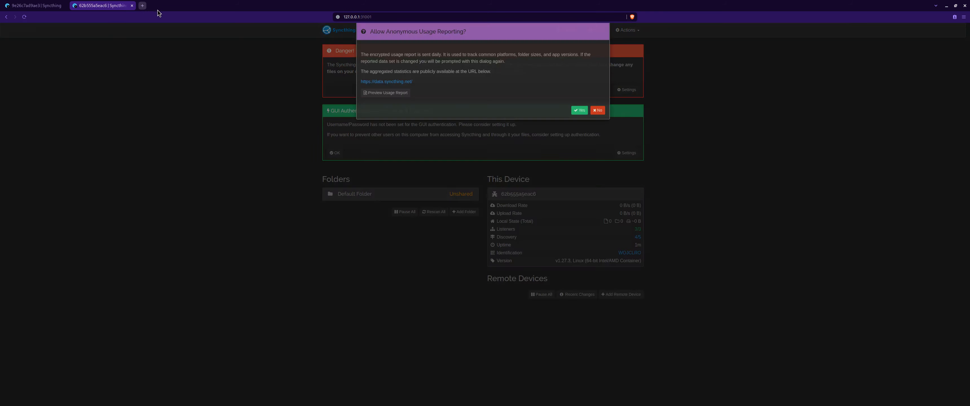
pyautogui.hotkey('ctrl', 't')
pyautogui.write('http://127.0.0.1:31000/')
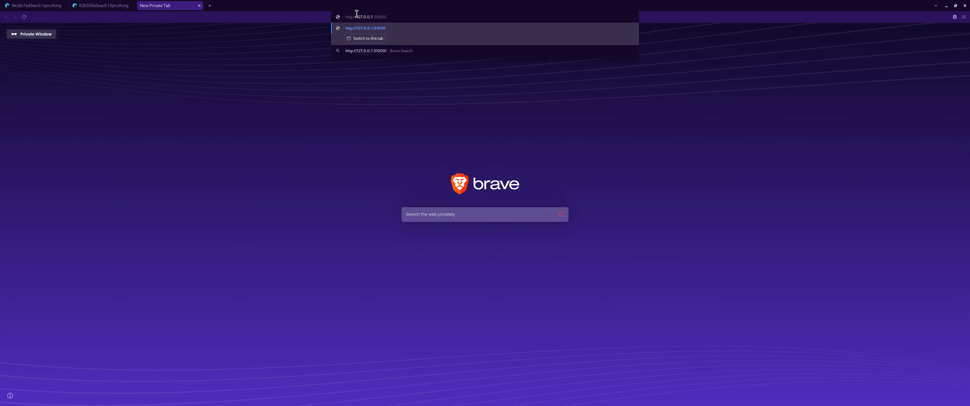
pyautogui.press('BackSpace')
pyautogui.press('BackSpace')
pyautogui.write('2')
pyautogui.press('Return')
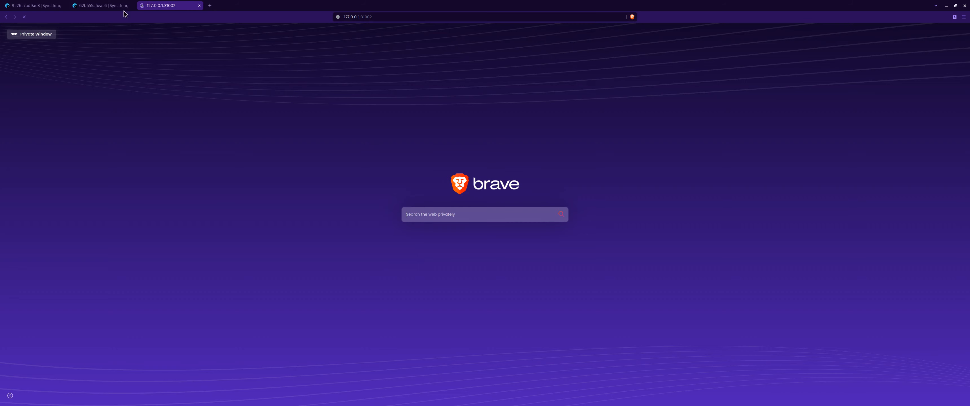
pyautogui.hotkey('ctrl', 't')
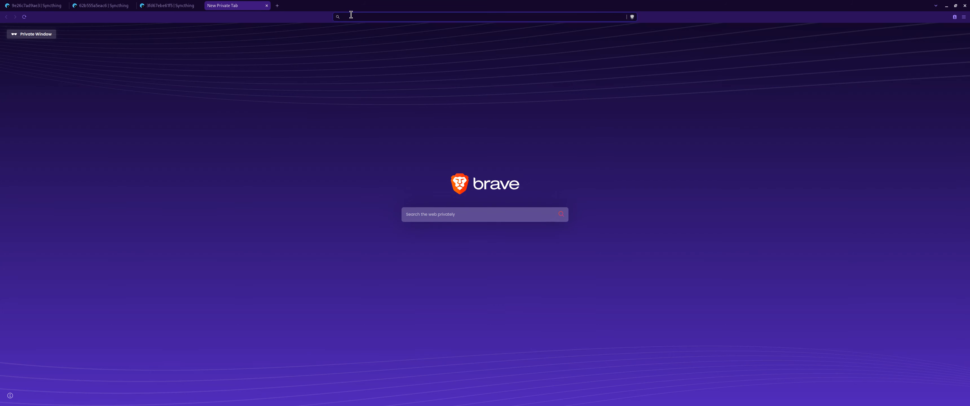
pyautogui.write('http://127.0.0.1:31000/')
pyautogui.press('BackSpace')
pyautogui.press('BackSpace')
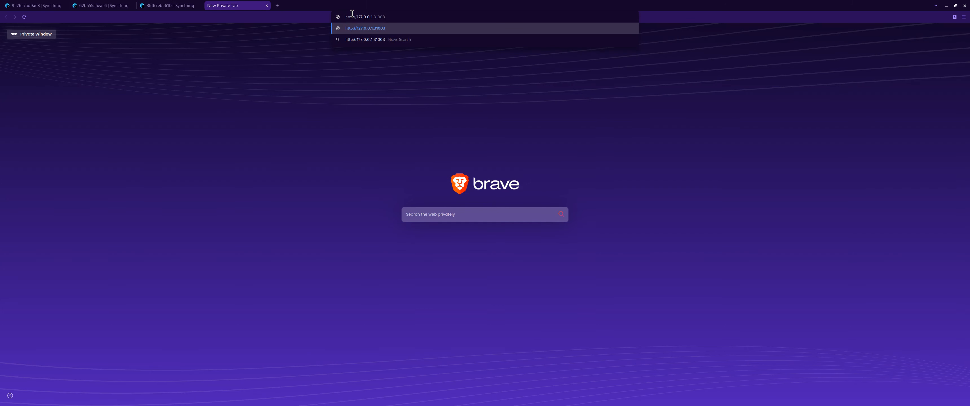
pyautogui.press('Return')
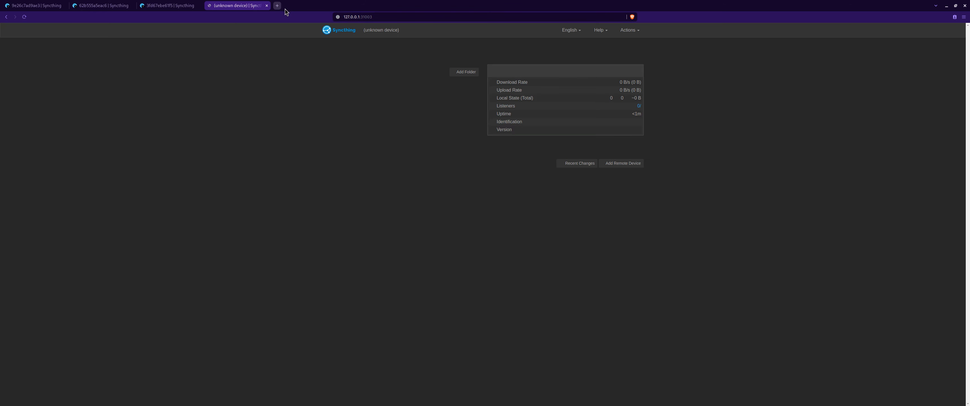
pyautogui.hotkey('ctrl', 't')
pyautogui.write('http://127.0.0.1:31000/')
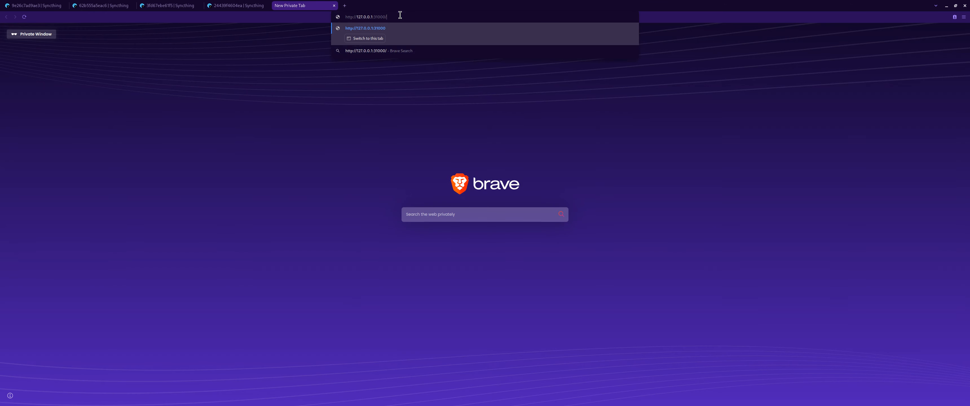
pyautogui.press('BackSpace')
pyautogui.write('4')
pyautogui.press('Return')
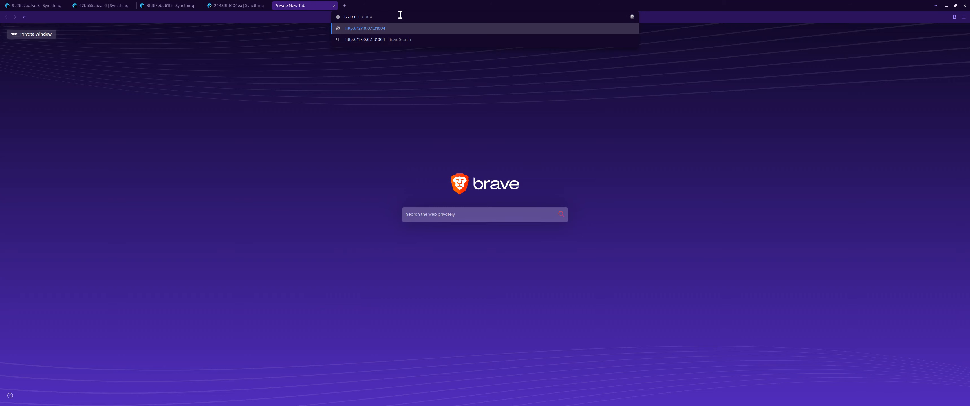
pyautogui.click(334, 6)
# Answer the usage-reporting prompt on the 31003 instance, and on the 31002 instance decline it and dismiss the privileged-user notice.
pyautogui.click(582, 119)
pyautogui.click(179, 6)
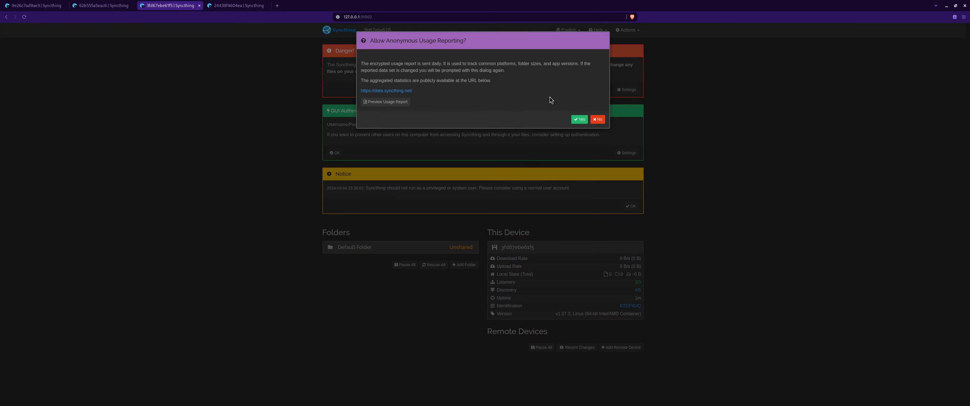
pyautogui.click(598, 119)
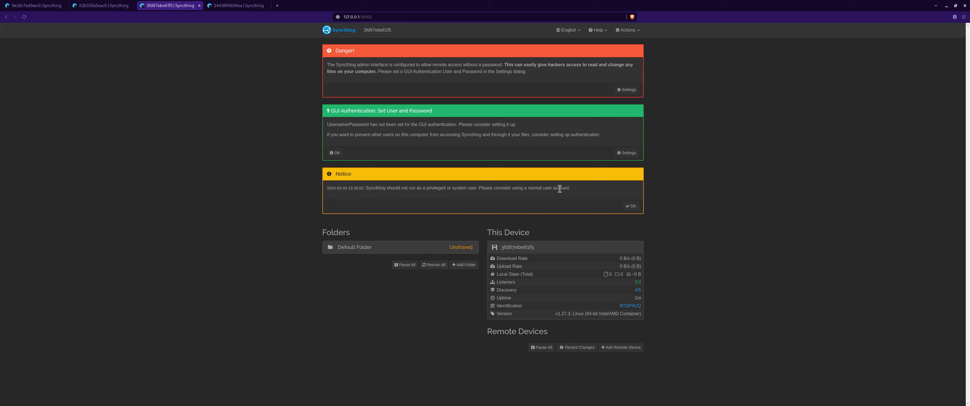
pyautogui.click(632, 207)
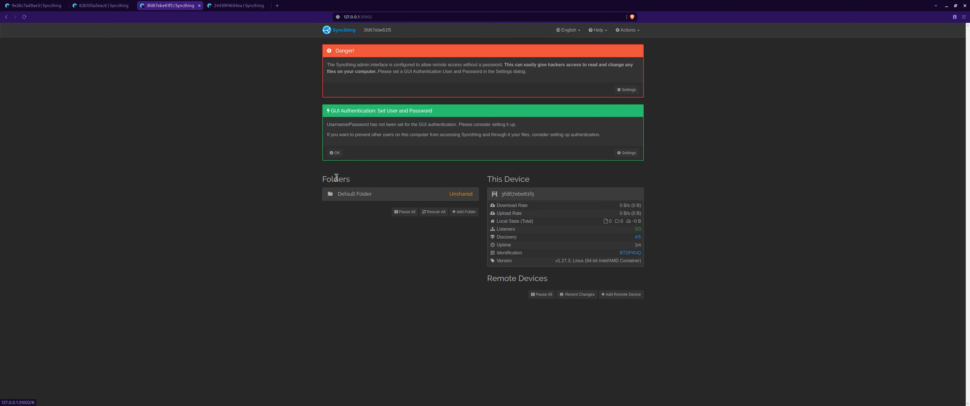
# Close the usage-reporting prompt on the 31001 instance and dismiss the privileged-user notice on the 31001, 31000 and 31003 instances.
pyautogui.click(108, 6)
pyautogui.click(598, 120)
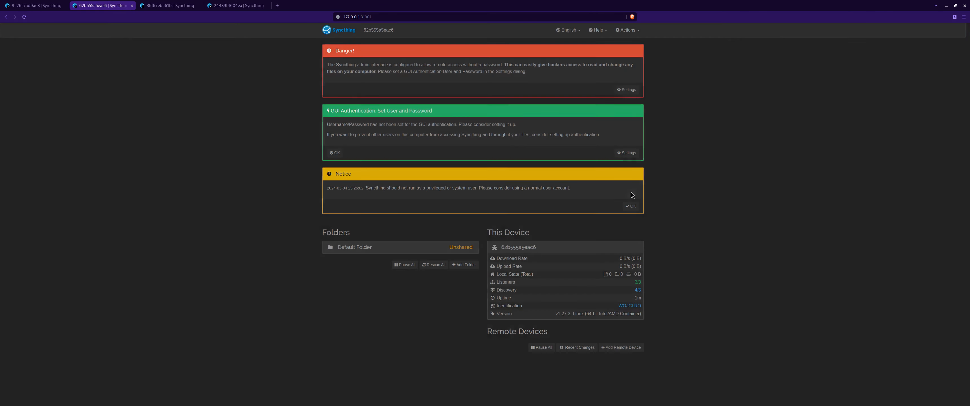
pyautogui.click(631, 206)
pyautogui.click(35, 6)
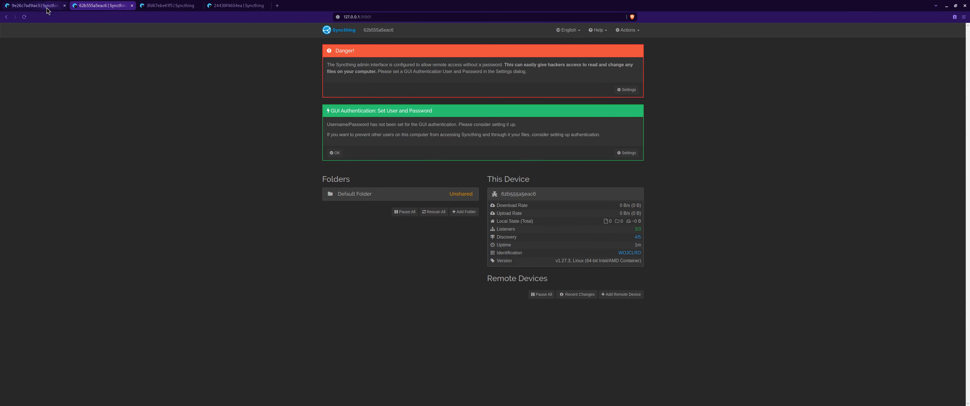
pyautogui.click(634, 207)
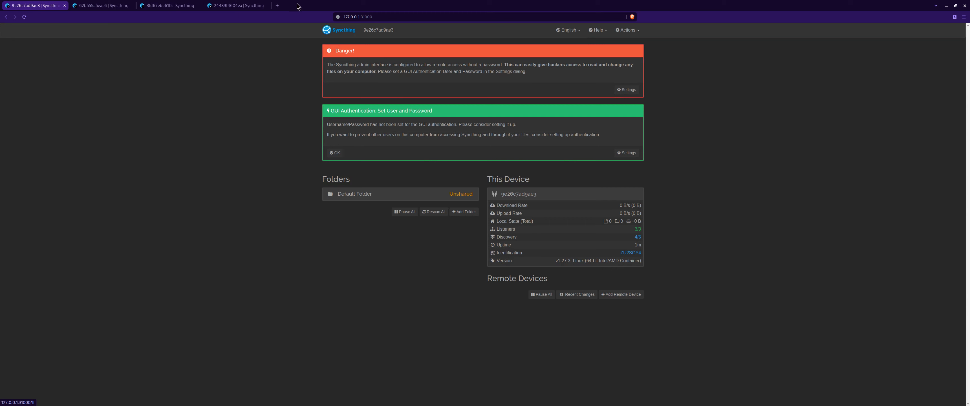
pyautogui.click(228, 6)
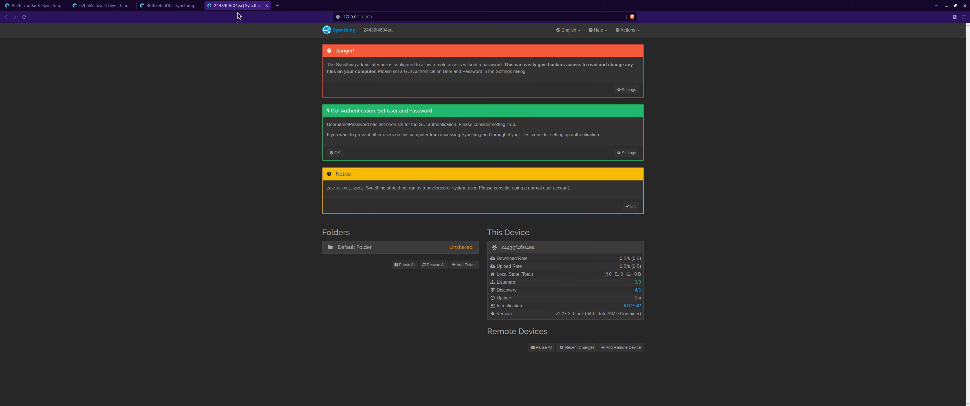
pyautogui.click(630, 207)
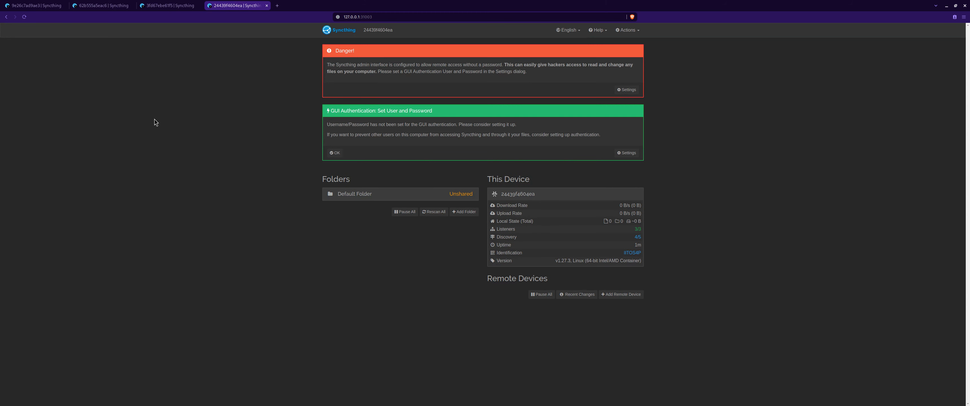
# On the 31000 instance, add the nearby device matching the 31001 instance's displayed device ID as a remote device named 1.
pyautogui.click(36, 5)
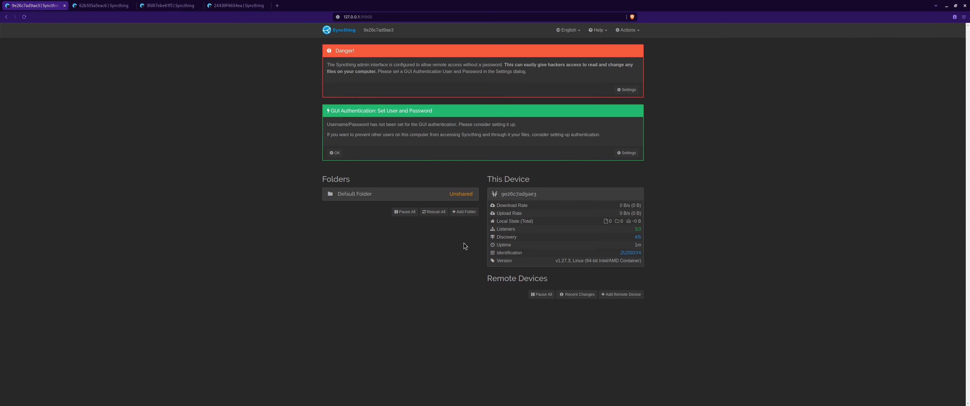
pyautogui.click(620, 296)
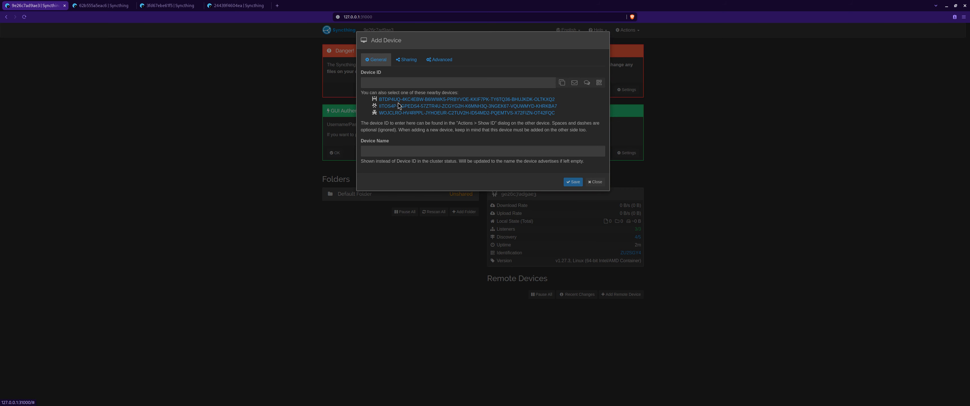
pyautogui.click(104, 8)
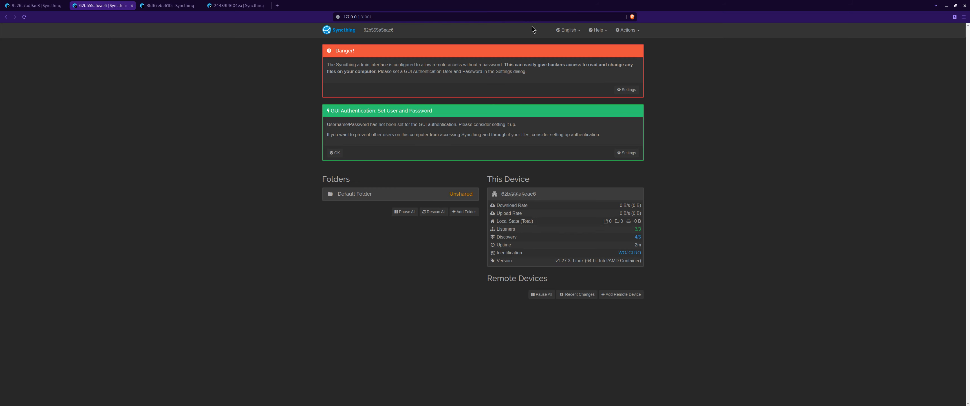
pyautogui.click(627, 30)
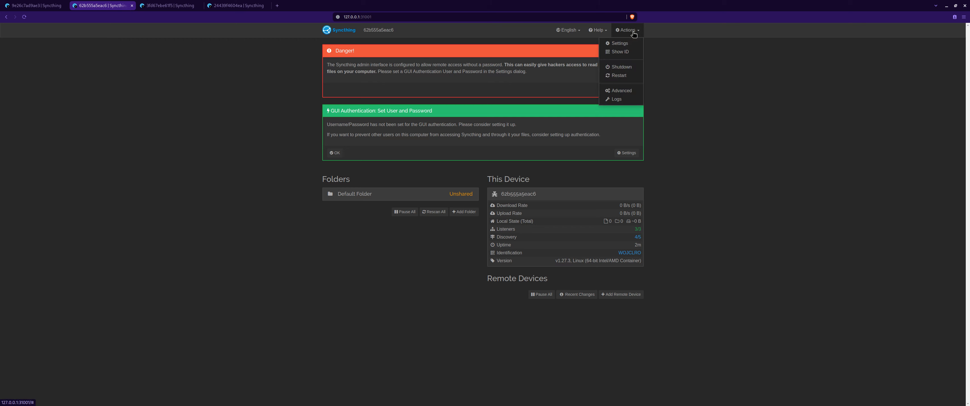
pyautogui.click(620, 52)
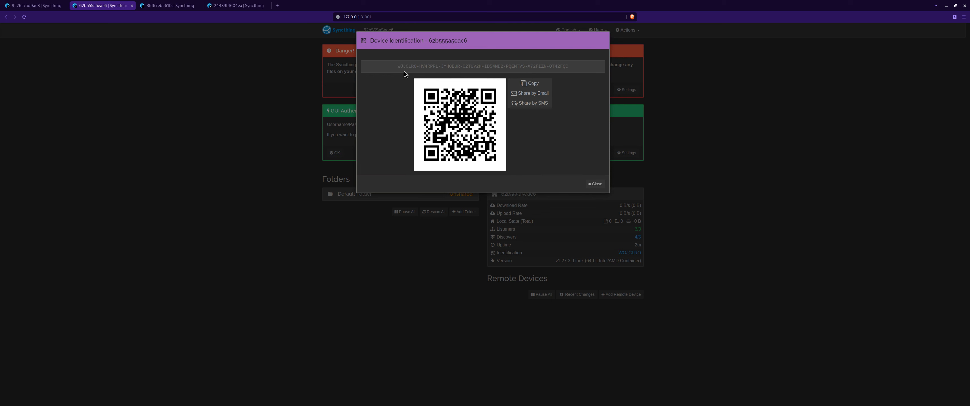
pyautogui.click(39, 8)
pyautogui.click(390, 113)
pyautogui.click(378, 151)
pyautogui.write('1')
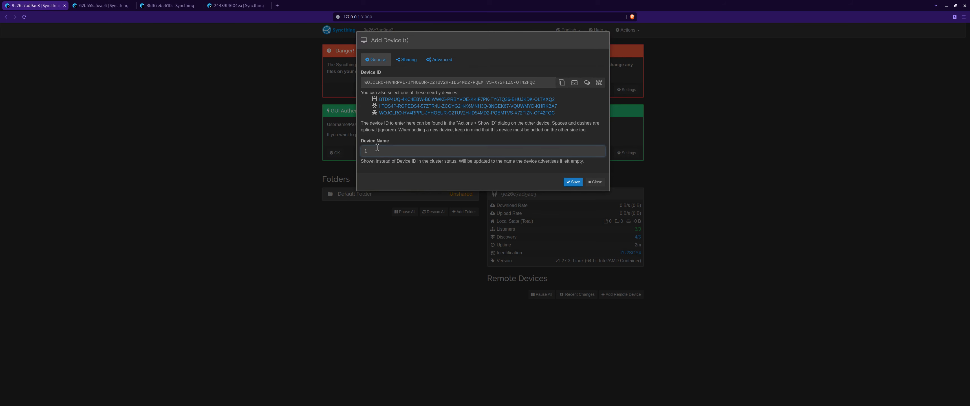
pyautogui.click(573, 182)
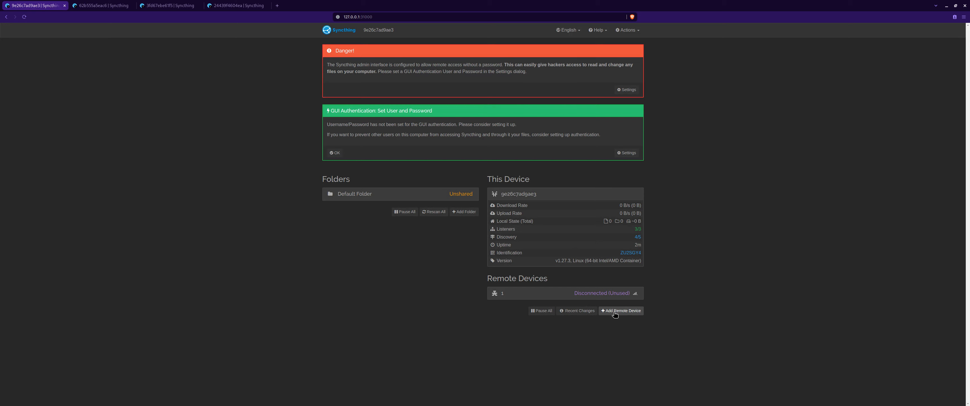
# On the 31000 instance, add the nearby device matching the 31002 instance's displayed device ID as a remote device named 2.
pyautogui.click(614, 312)
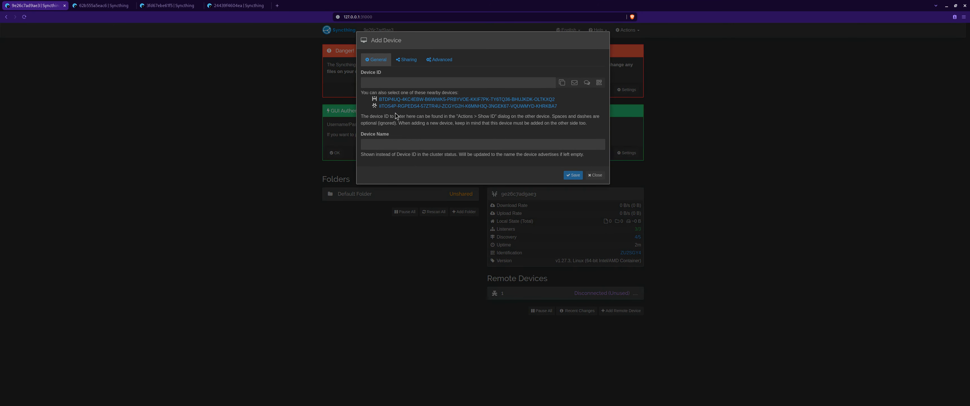
pyautogui.click(181, 6)
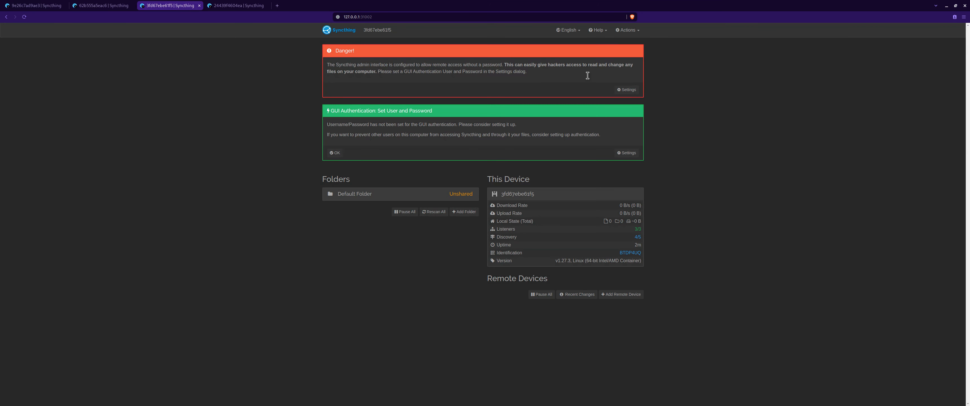
pyautogui.click(627, 30)
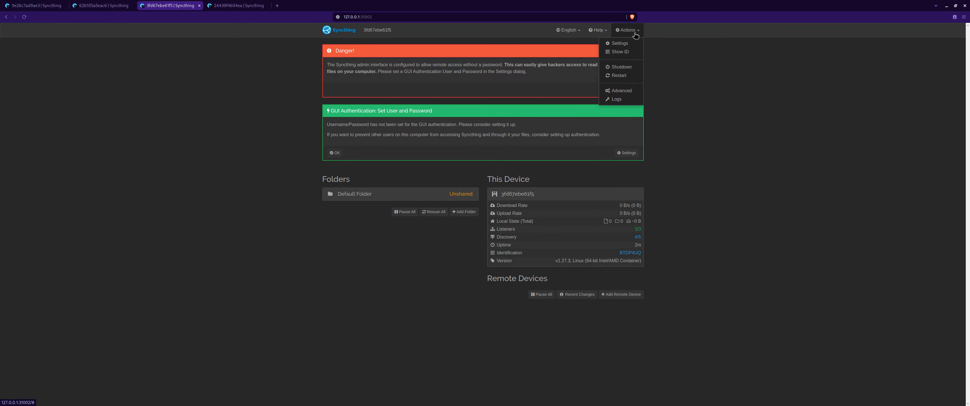
pyautogui.click(619, 54)
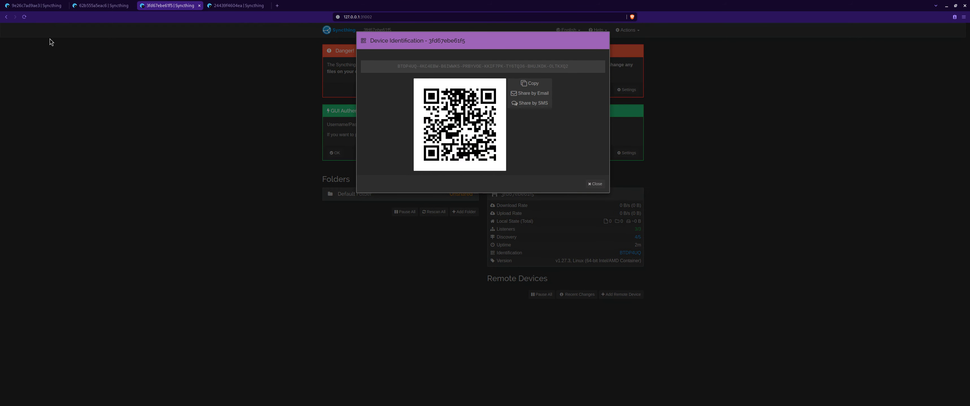
pyautogui.click(34, 5)
pyautogui.click(400, 100)
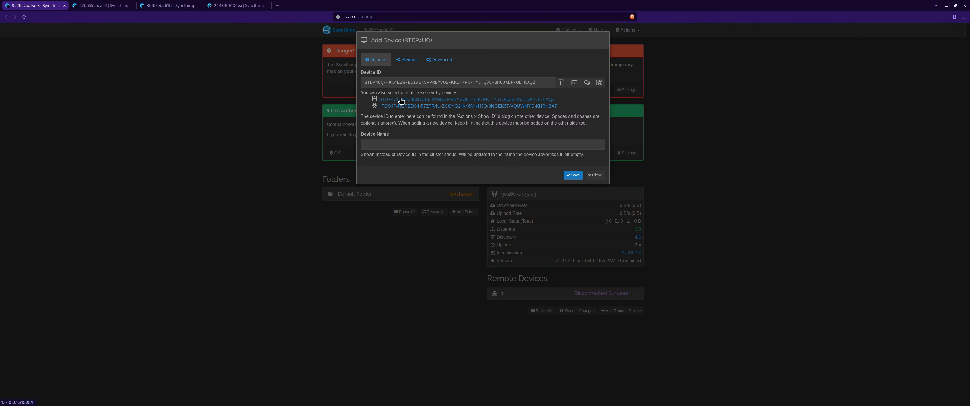
pyautogui.click(388, 143)
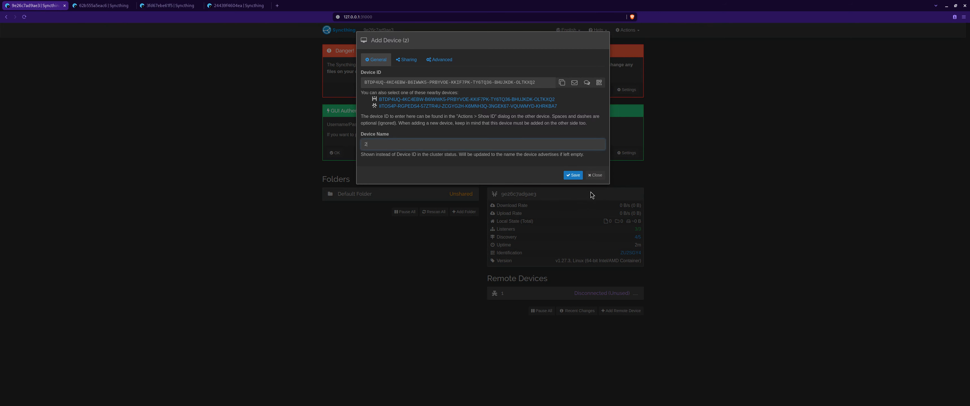
pyautogui.click(574, 175)
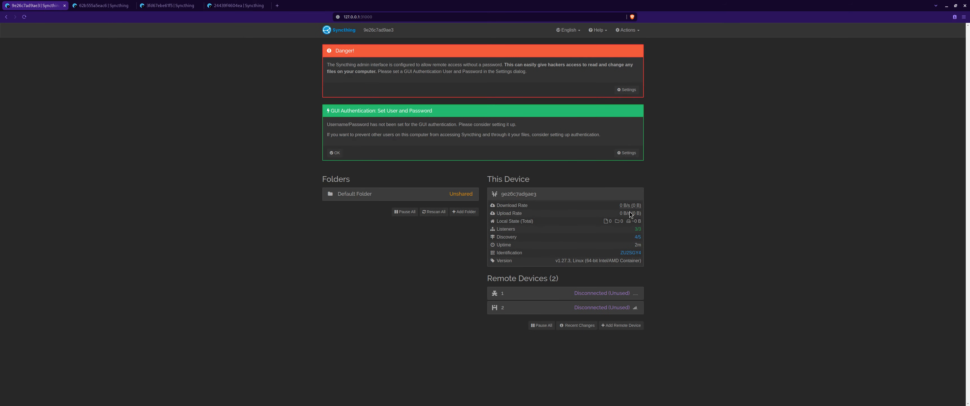
# On the 31000 instance, add the remaining nearby device, the 31003 instance, as a remote device named 3.
pyautogui.click(620, 327)
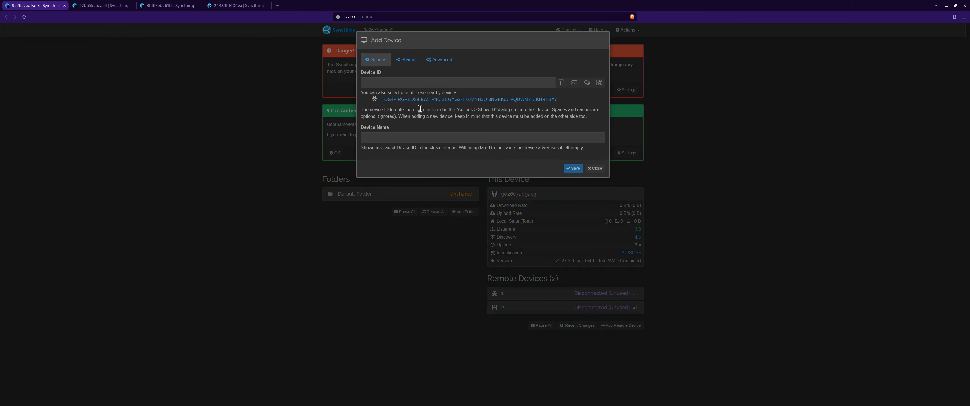
pyautogui.click(411, 99)
pyautogui.click(400, 138)
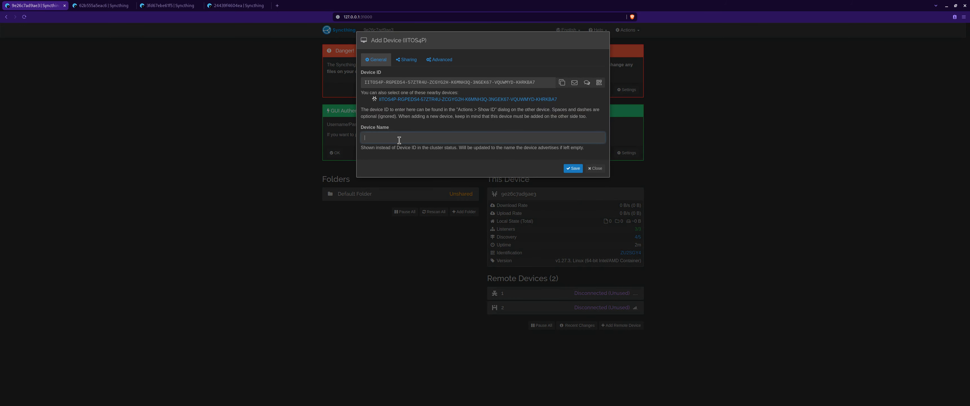
pyautogui.write('3')
pyautogui.click(573, 169)
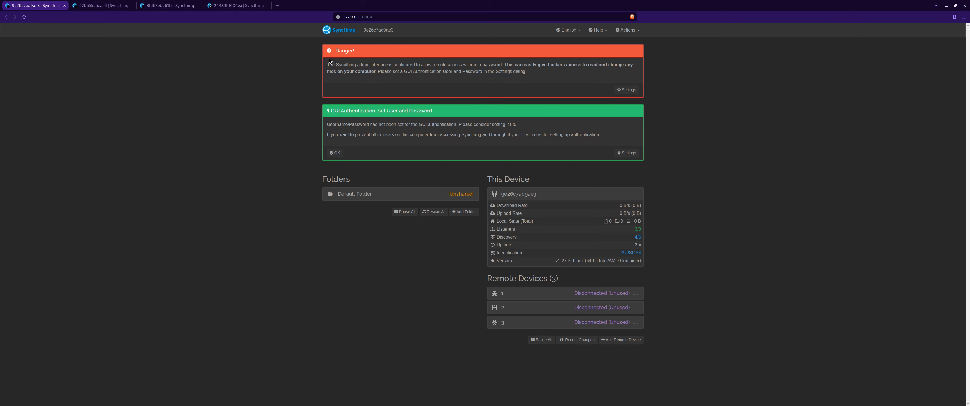
# On the 31001 instance, close the device identification and accept the 31000 instance's connection request, naming that device 0.
pyautogui.click(103, 7)
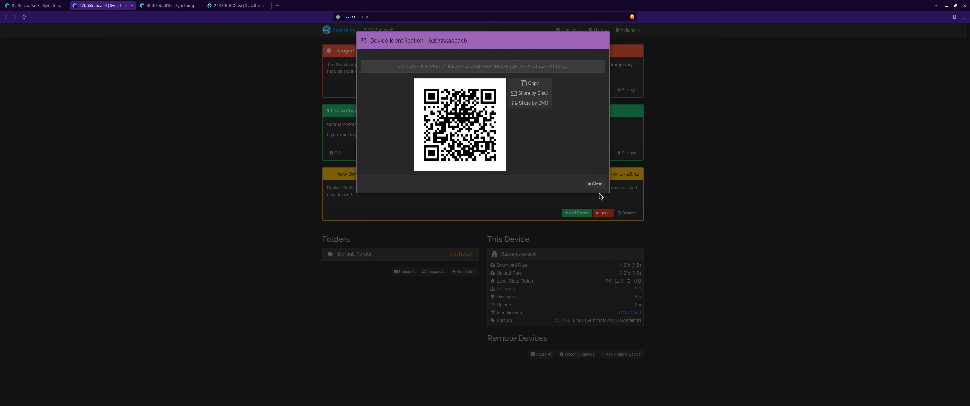
pyautogui.click(595, 184)
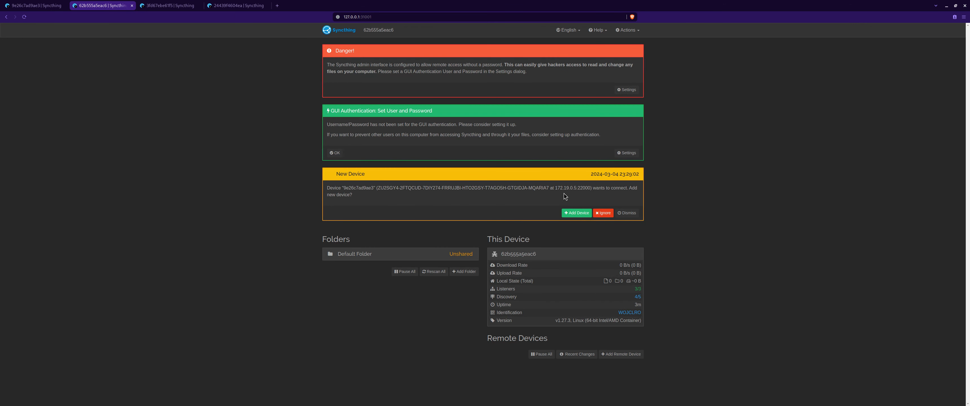
pyautogui.click(575, 215)
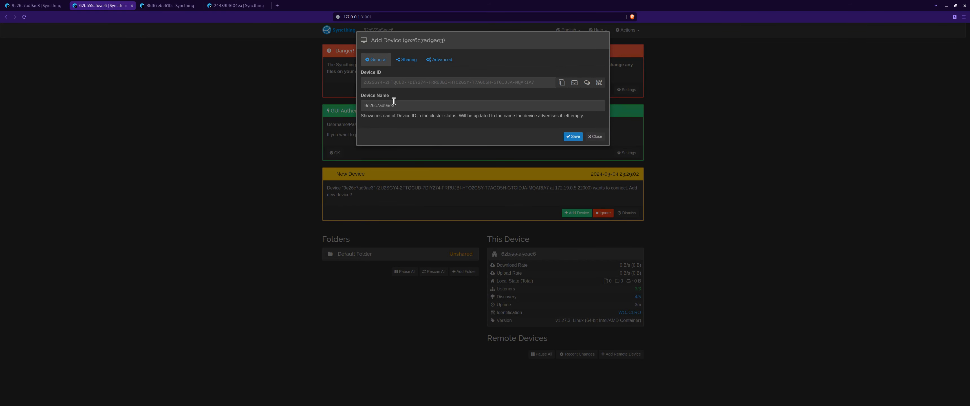
pyautogui.doubleClick(380, 107)
pyautogui.write('0')
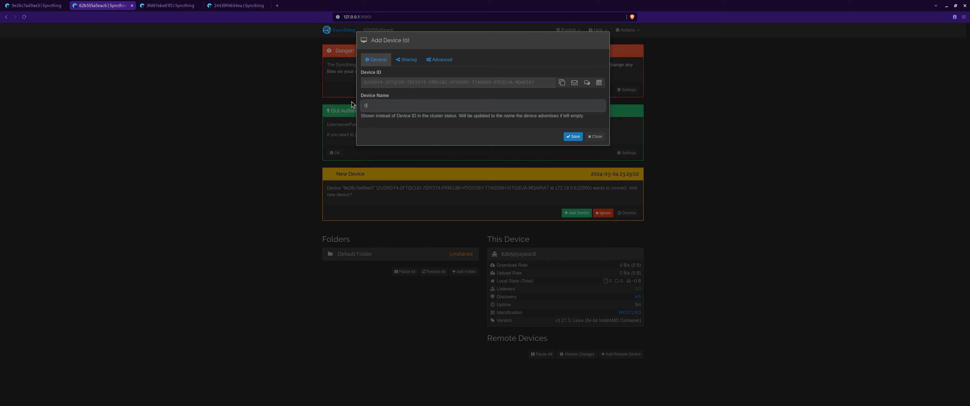
pyautogui.click(573, 137)
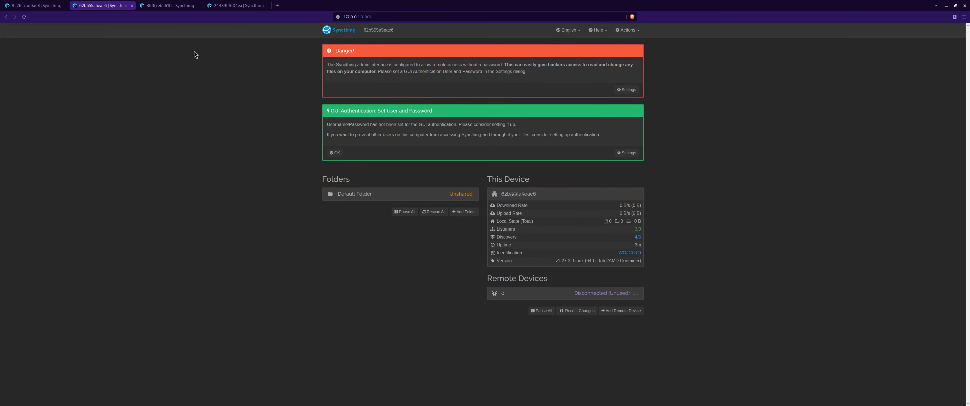
# On the 31002 instance, close the device identification and accept the 31000 instance's connection request, naming that device 0.
pyautogui.click(171, 6)
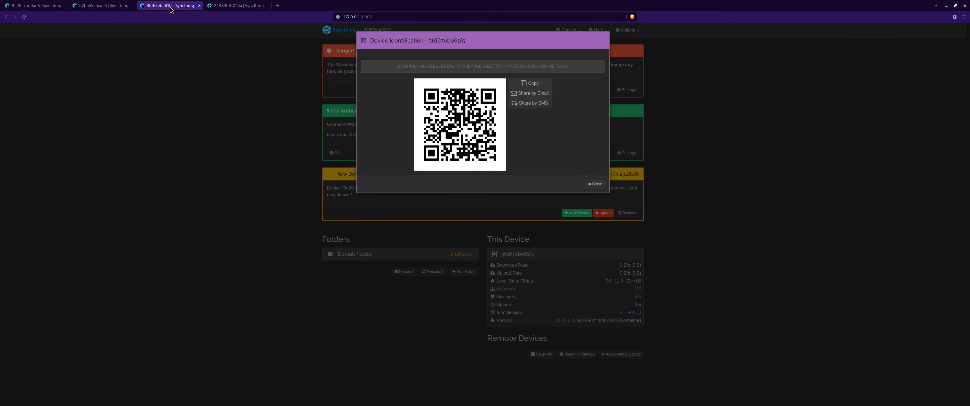
pyautogui.click(595, 185)
pyautogui.click(577, 213)
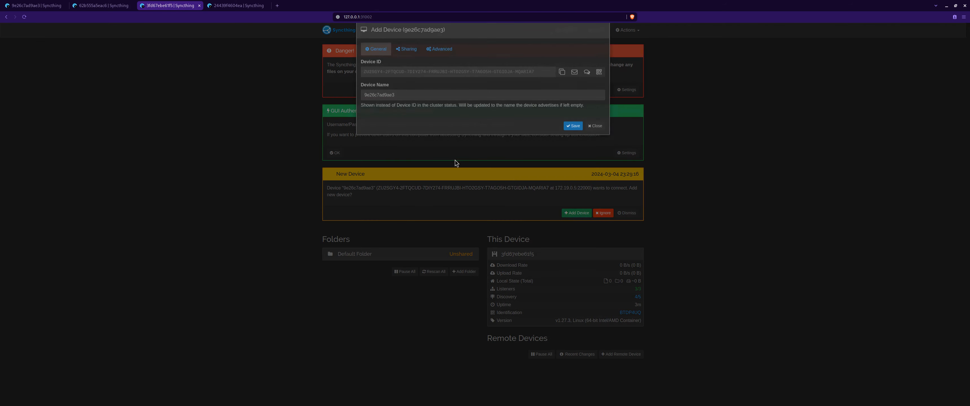
pyautogui.moveTo(402, 106); pyautogui.dragTo(331, 107)
pyautogui.write('0')
pyautogui.click(573, 137)
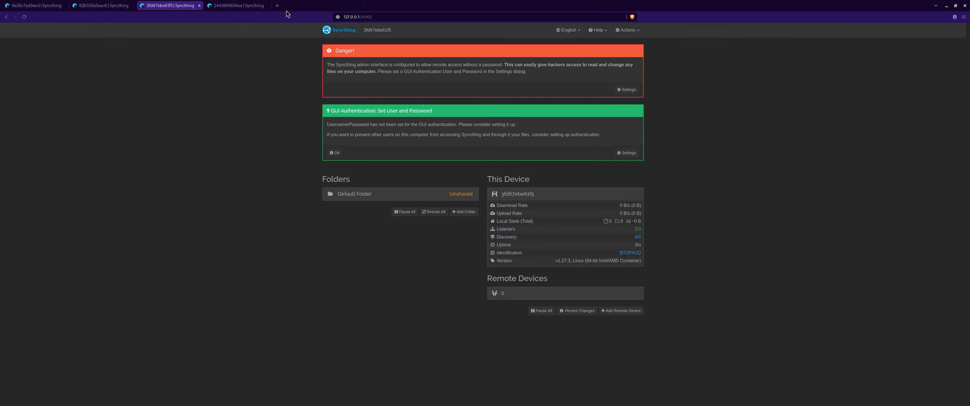
# On the 31003 instance, accept the 31000 instance's connection request and name that device 0.
pyautogui.click(252, 10)
pyautogui.click(577, 213)
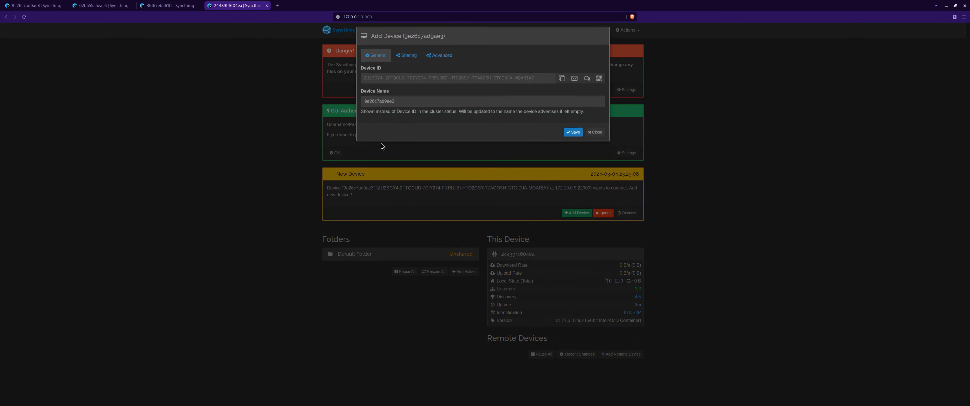
pyautogui.doubleClick(363, 106)
pyautogui.write('0')
pyautogui.click(569, 137)
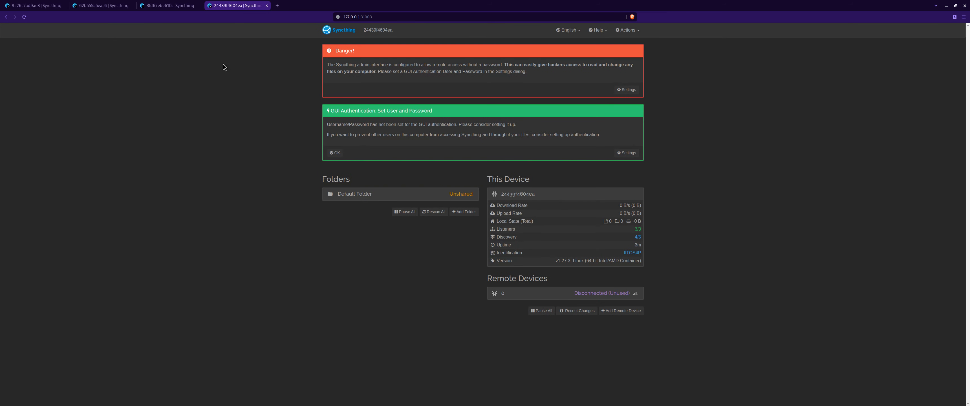
# On the 31001 instance, add the nearby 31002 instance as a remote device named 2, verifying its device ID on the 31002 instance before saving.
pyautogui.click(40, 5)
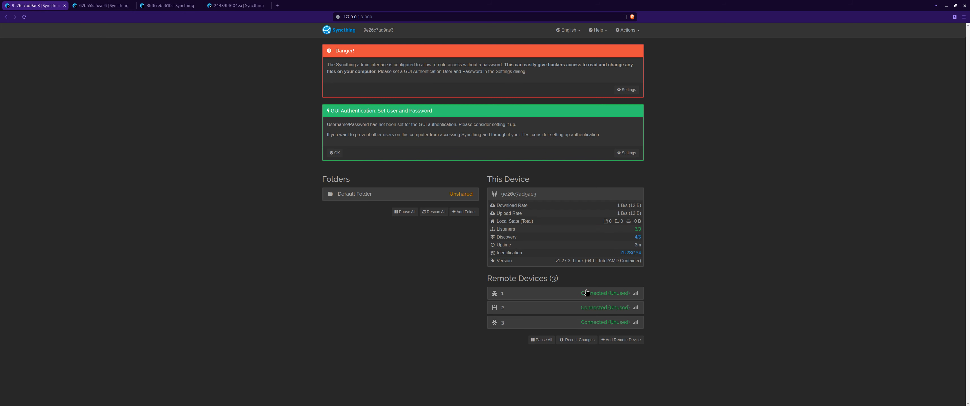
pyautogui.click(105, 9)
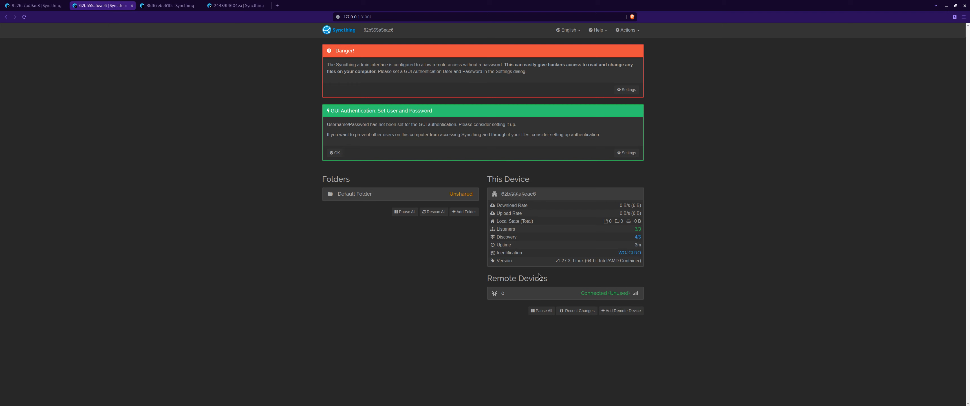
pyautogui.click(635, 310)
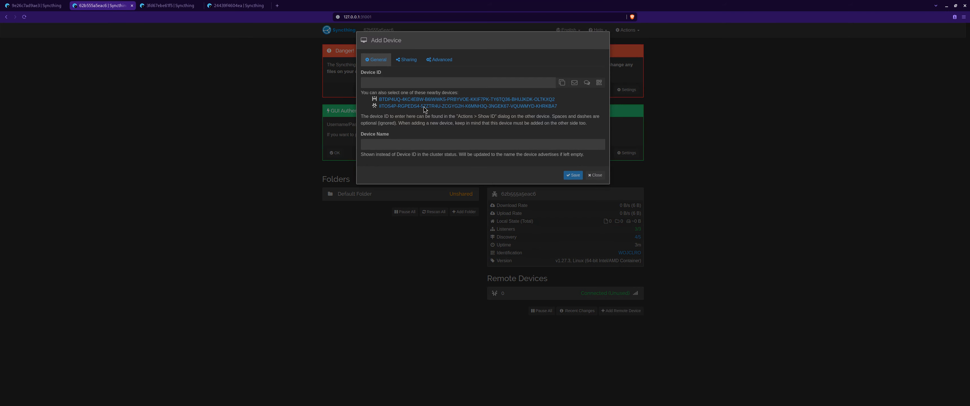
pyautogui.click(394, 100)
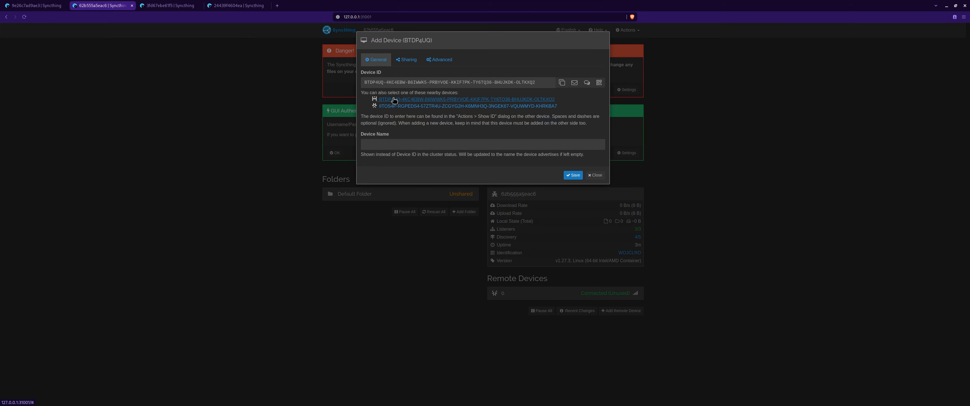
pyautogui.click(390, 146)
pyautogui.write('2')
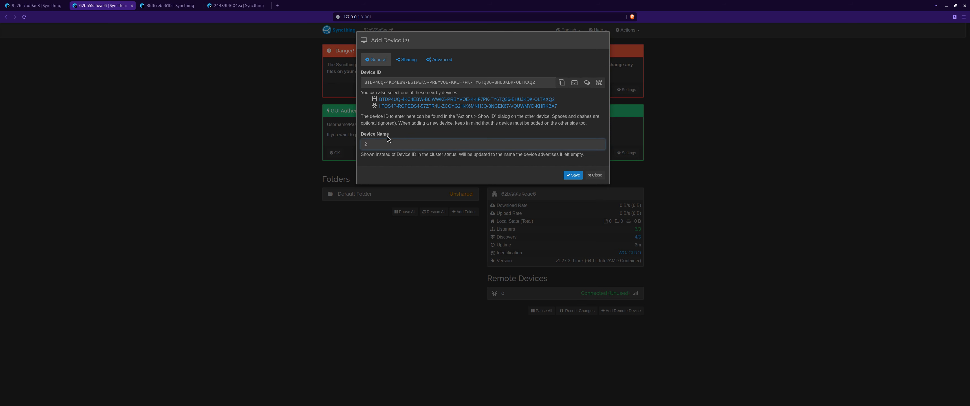
pyautogui.click(177, 7)
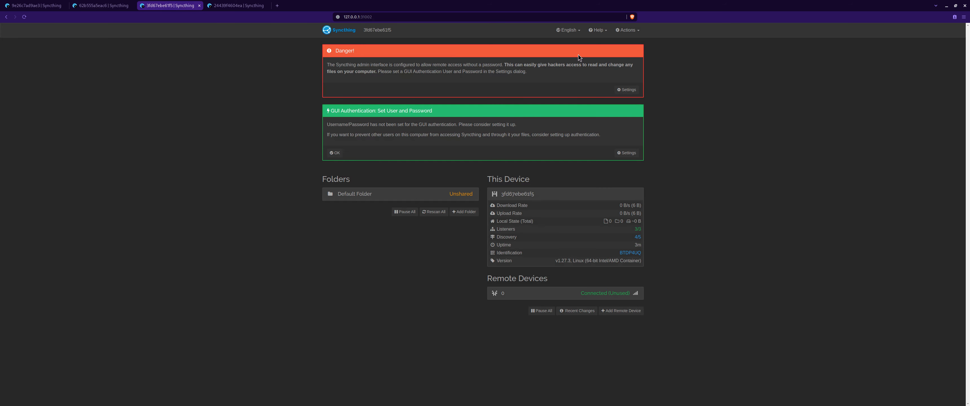
pyautogui.click(627, 30)
pyautogui.click(615, 53)
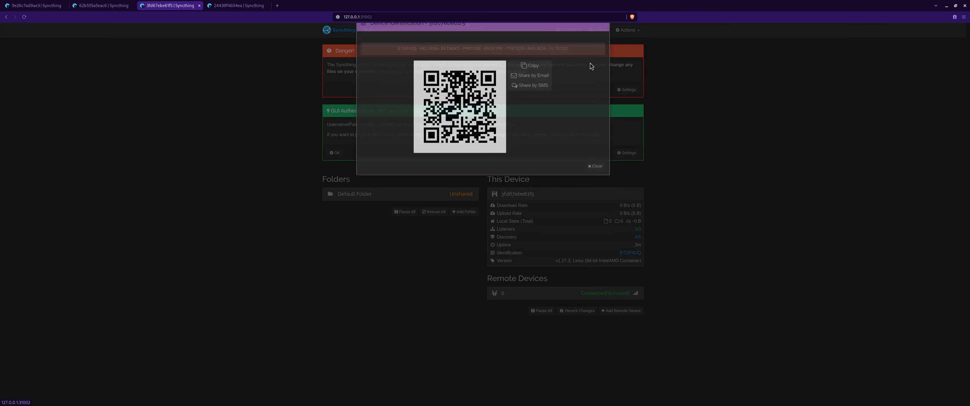
pyautogui.click(595, 183)
pyautogui.click(100, 6)
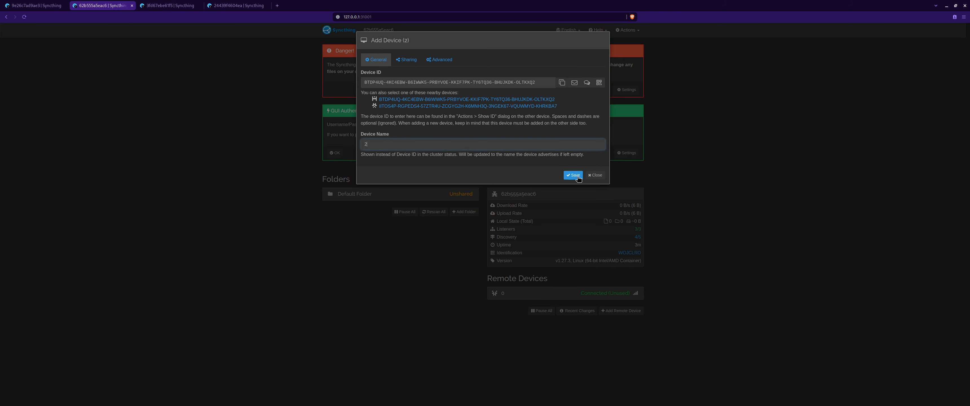
pyautogui.click(574, 177)
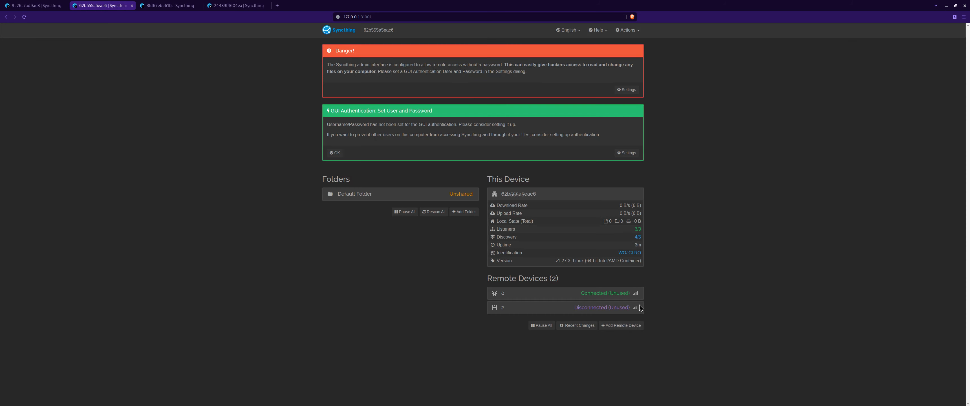
# On the 31001 instance, add the remaining nearby device, the 31003 instance, as a remote device named 3.
pyautogui.click(623, 325)
pyautogui.click(419, 99)
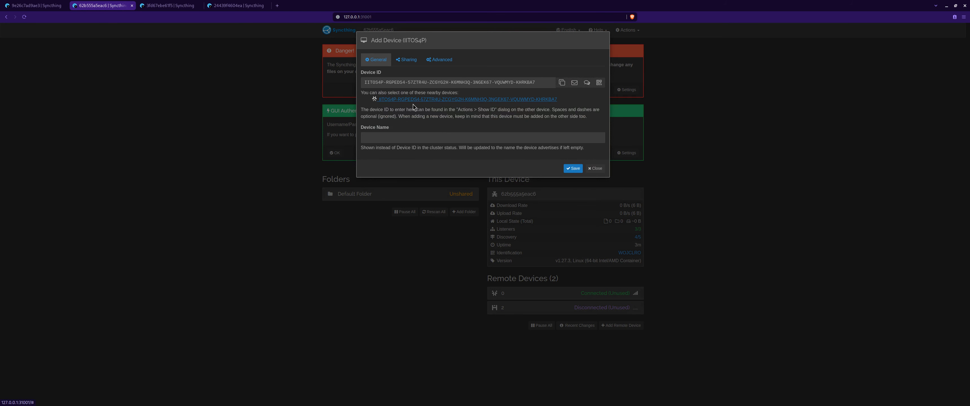
pyautogui.click(402, 139)
pyautogui.write('3')
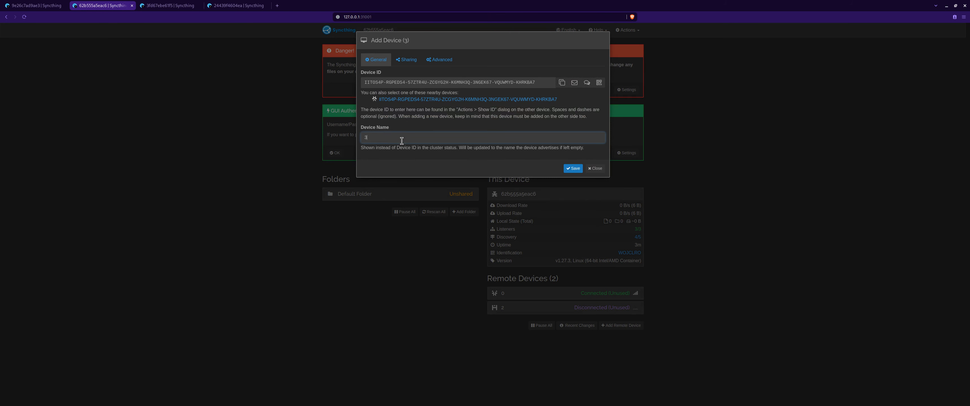
pyautogui.click(573, 169)
# On the 31002 instance, accept the 31001 instance's connection request and name that device 1.
pyautogui.click(175, 6)
pyautogui.click(575, 214)
pyautogui.moveTo(401, 106); pyautogui.dragTo(326, 95)
pyautogui.write('1')
pyautogui.click(572, 136)
# On the 31003 instance, accept the 31001 instance's connection request and name that device 1.
pyautogui.click(238, 8)
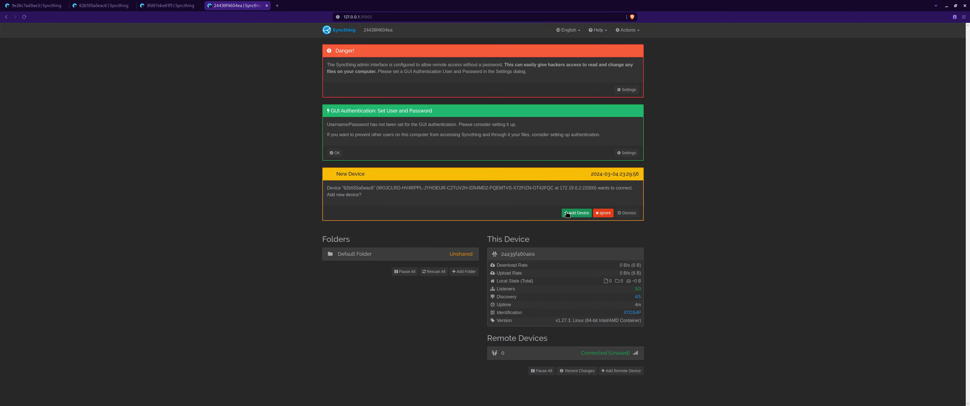
pyautogui.click(576, 213)
pyautogui.moveTo(401, 106); pyautogui.dragTo(359, 106)
pyautogui.write('1')
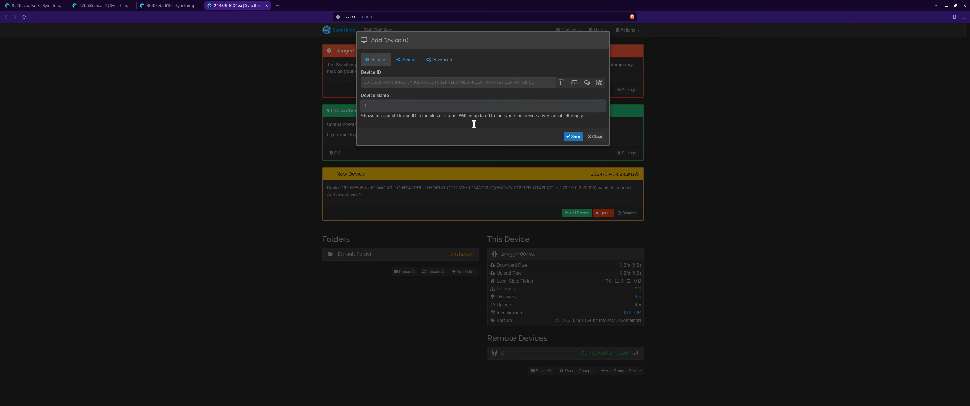
pyautogui.click(573, 137)
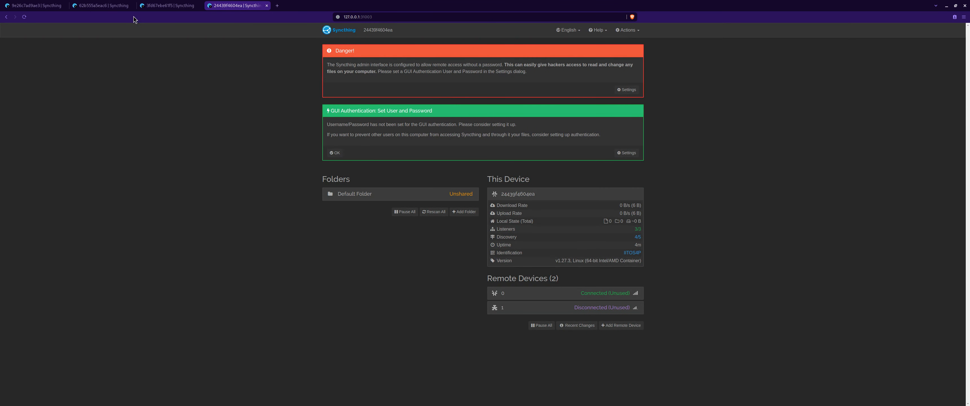
# Check the remote devices on the 31001 instance, and on the 31002 instance add the nearby 31003 instance as a remote device named 3.
pyautogui.click(106, 6)
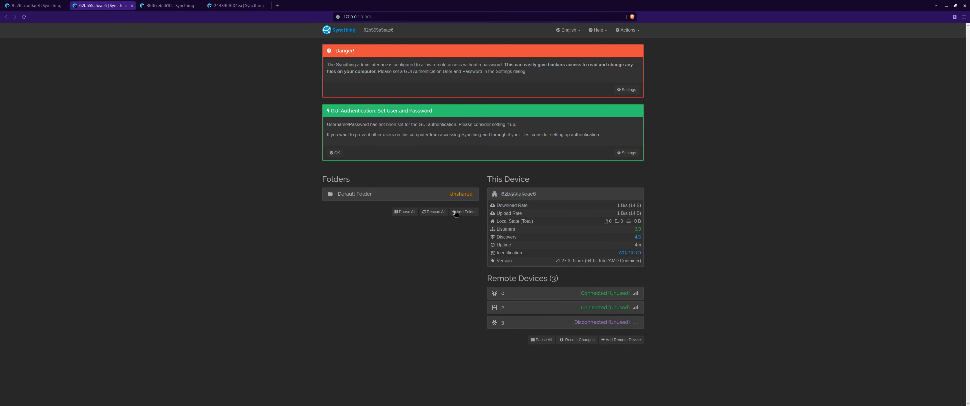
pyautogui.click(166, 6)
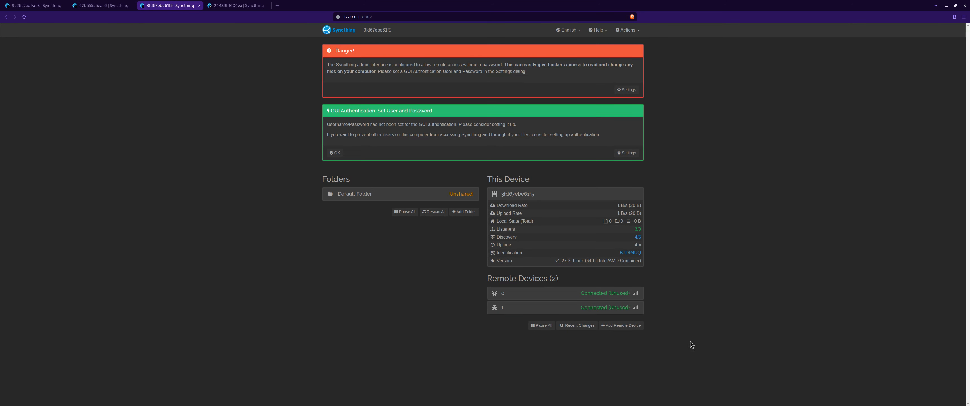
pyautogui.click(621, 326)
pyautogui.click(413, 100)
pyautogui.click(398, 137)
pyautogui.click(567, 169)
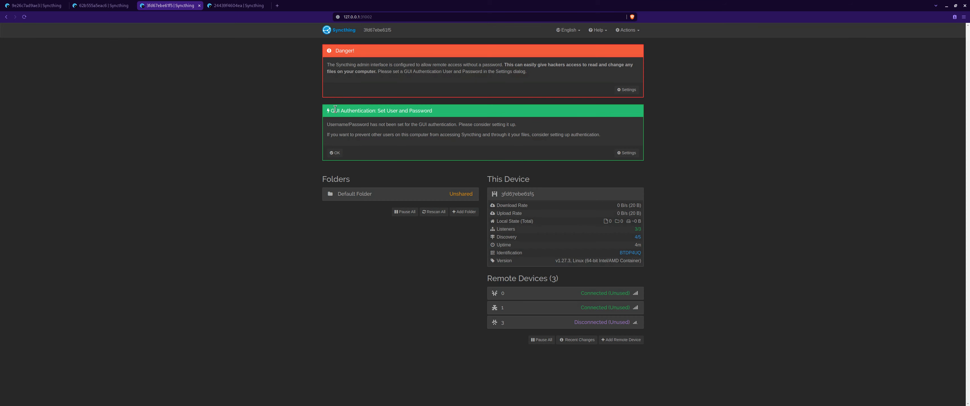
# On the 31003 instance, accept the 31002 instance's connection request, naming it 2, and check the remote devices on the 31002 and 31001 instances.
pyautogui.click(232, 8)
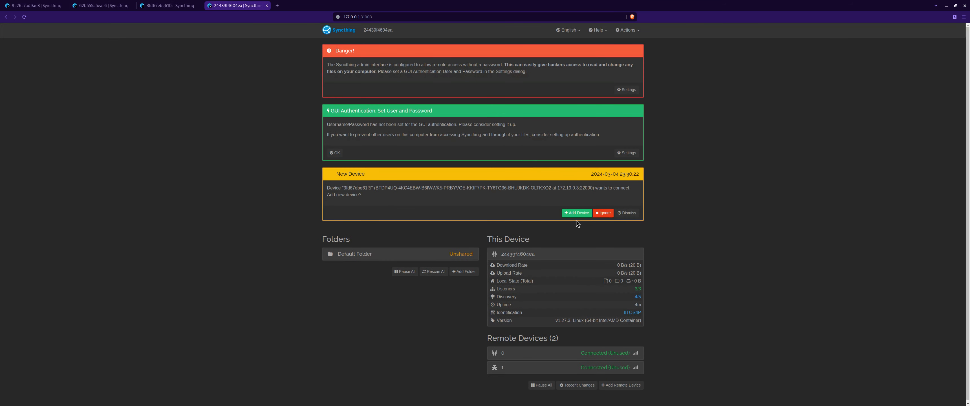
pyautogui.click(577, 213)
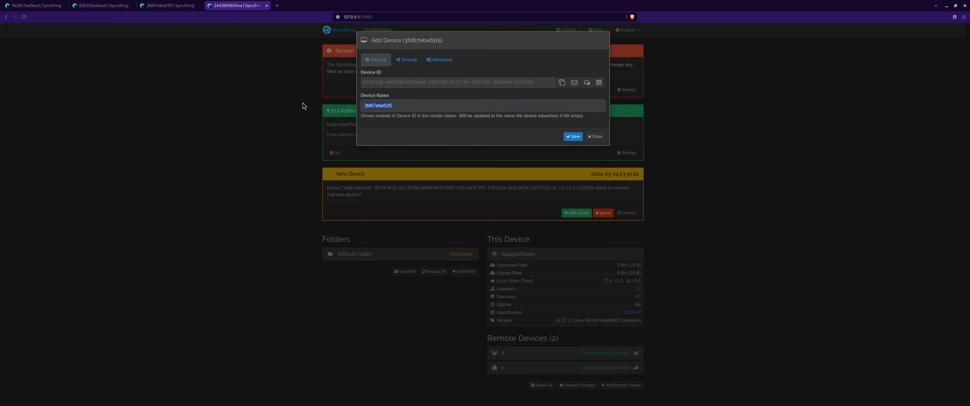
pyautogui.write('2')
pyautogui.click(572, 138)
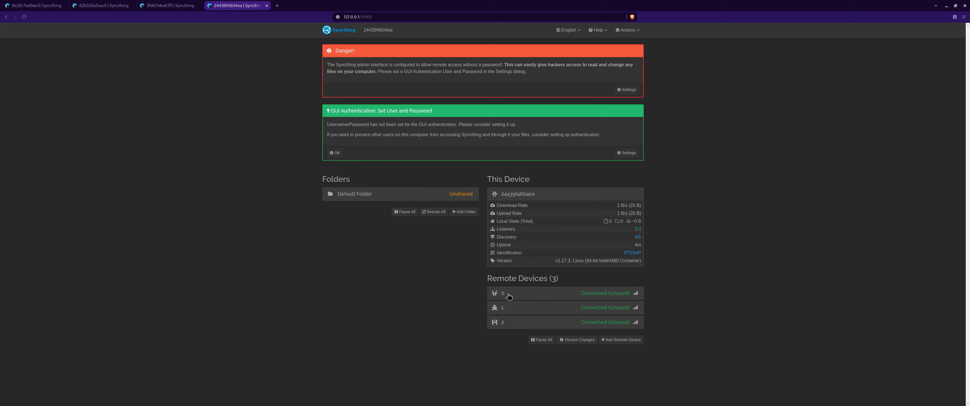
pyautogui.click(177, 6)
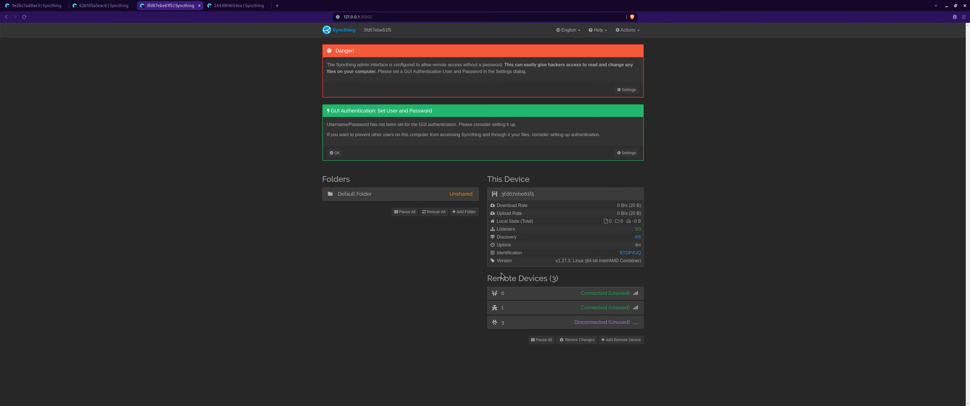
pyautogui.click(100, 10)
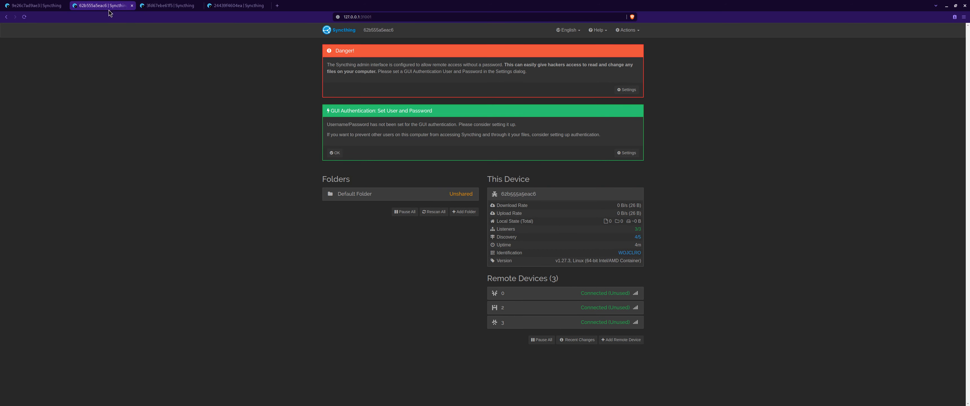
# On the 31000 instance, start a new folder and set its path to /mnt/master, checking the mount point in docker-compose.yaml.
pyautogui.click(35, 6)
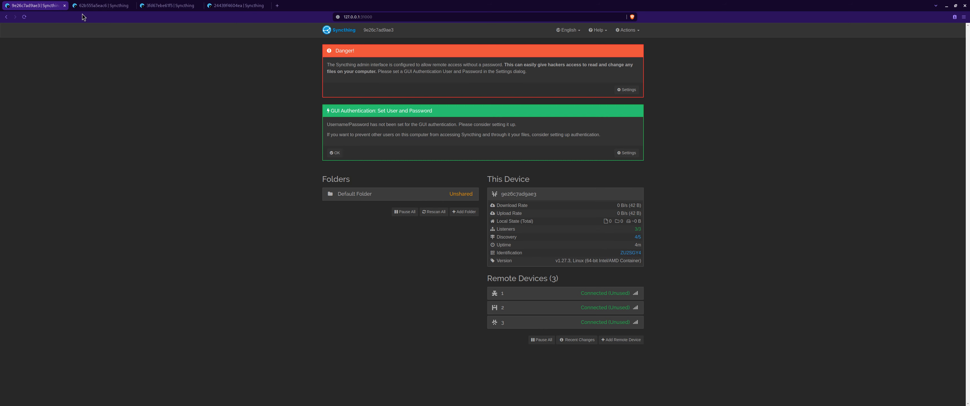
pyautogui.click(465, 213)
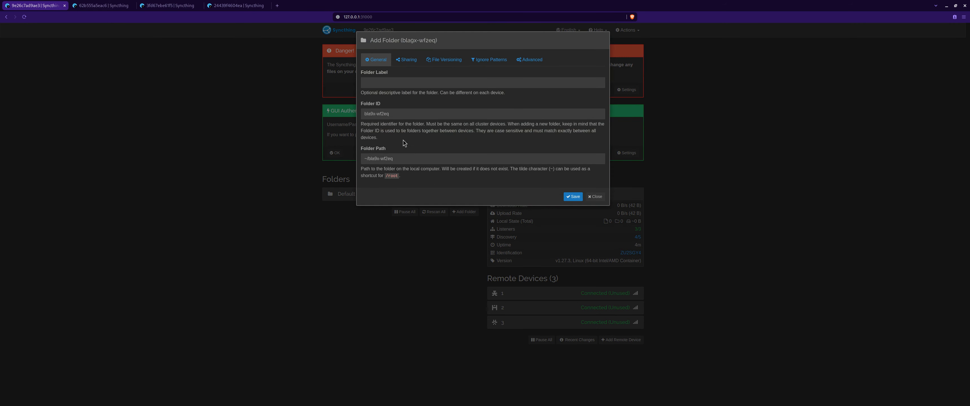
pyautogui.moveTo(401, 159); pyautogui.dragTo(320, 156)
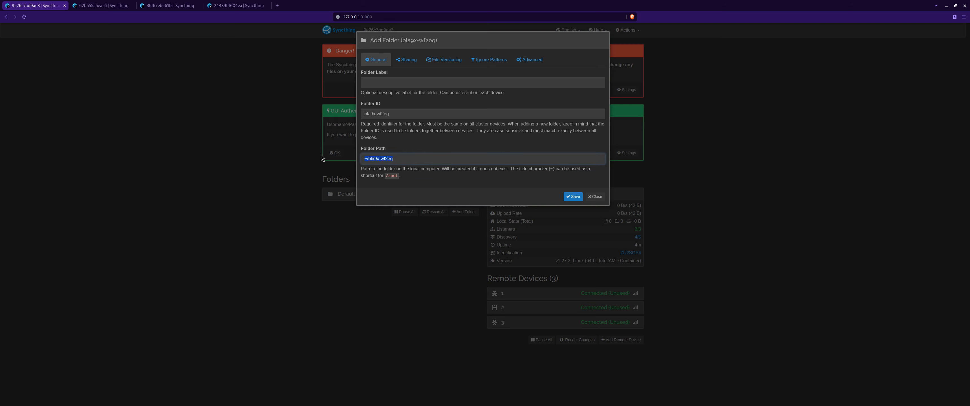
pyautogui.hotkey('alt', 'Tab')
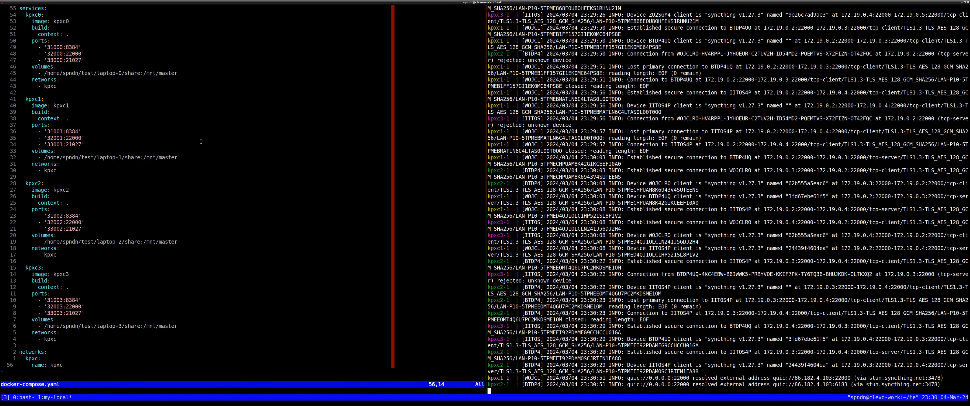
pyautogui.hotkey('alt', 'Tab')
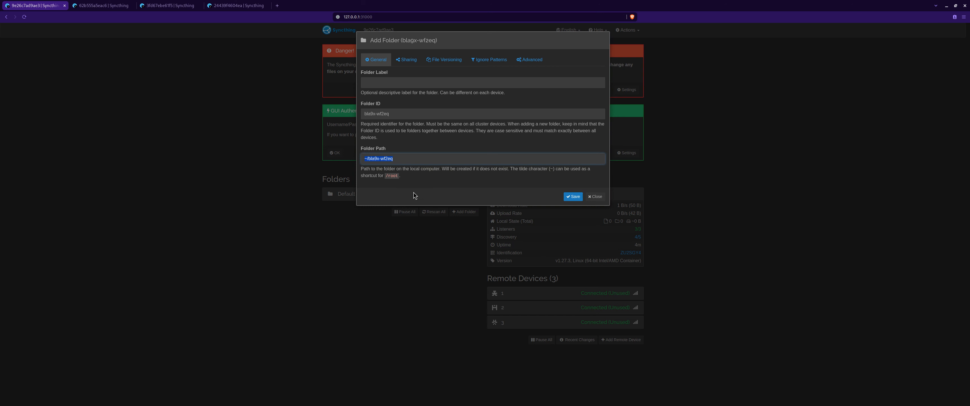
pyautogui.write('/mnt/master')
# Share the new folder with devices 1, 2 and 3 and save it.
pyautogui.click(407, 60)
pyautogui.click(363, 94)
pyautogui.click(363, 104)
pyautogui.click(362, 115)
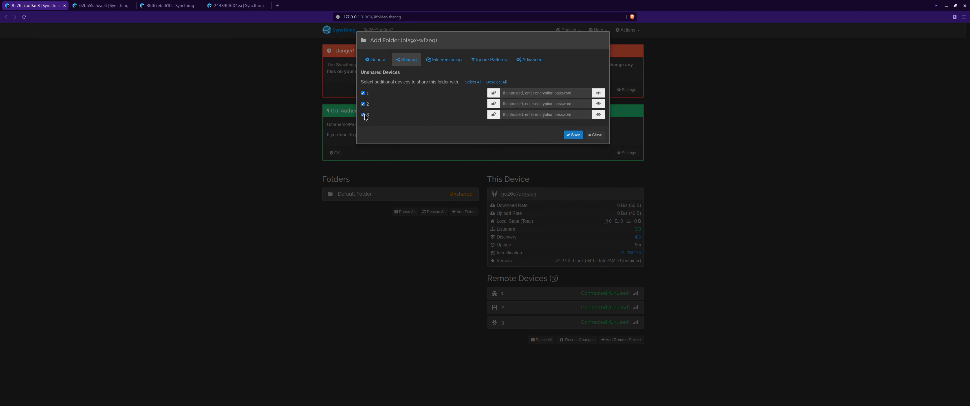
pyautogui.click(573, 134)
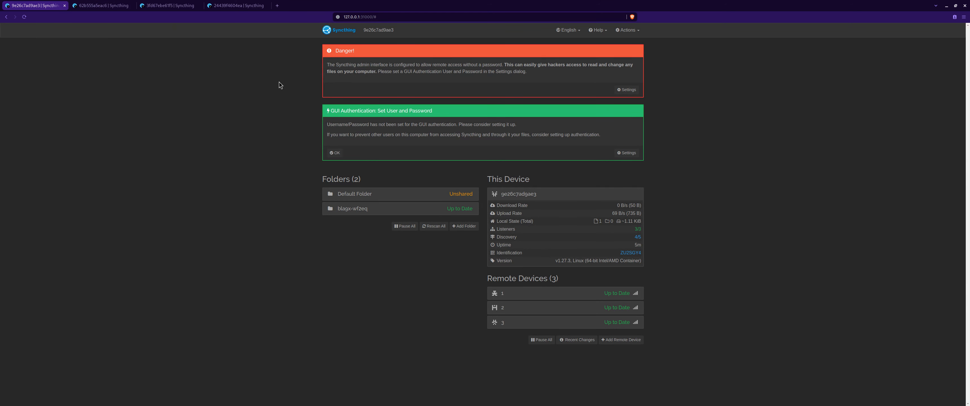
# On the 31001 instance, accept the folder shared by device 0 and enter /mnt/share as its folder path.
pyautogui.click(99, 5)
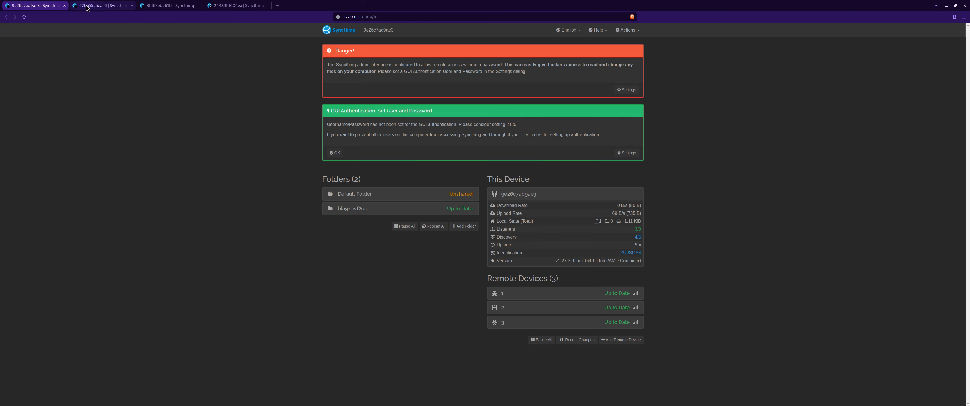
pyautogui.click(584, 207)
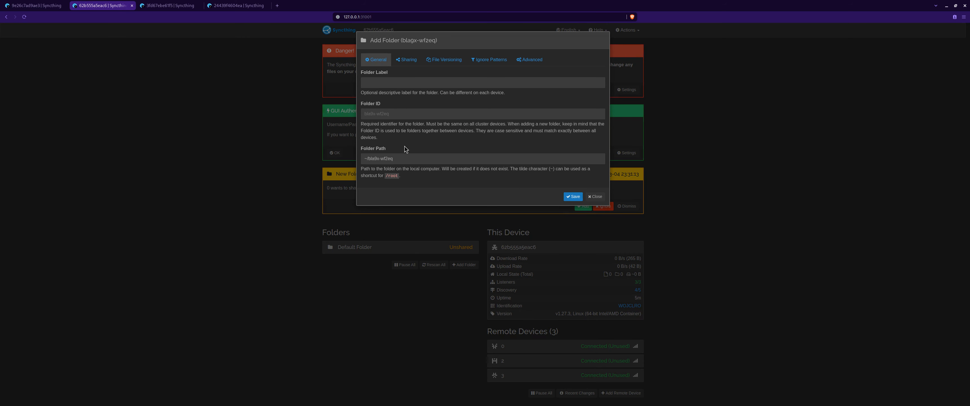
pyautogui.moveTo(403, 158); pyautogui.dragTo(356, 157)
pyautogui.write('/')
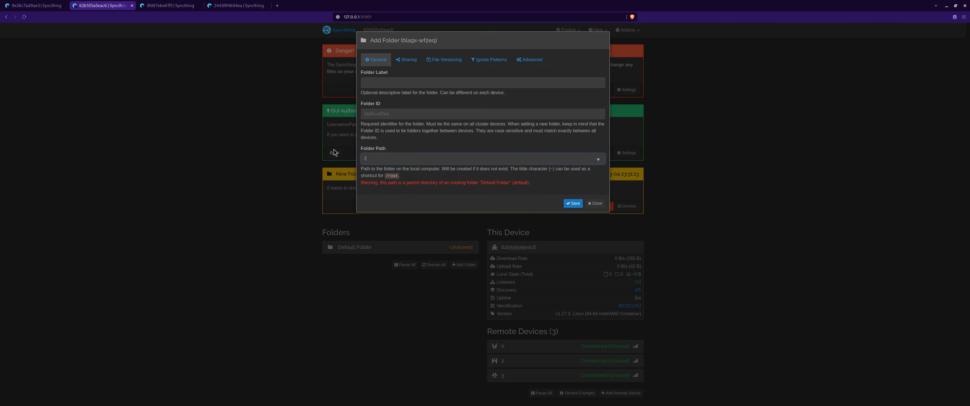
pyautogui.write('mnt/share')
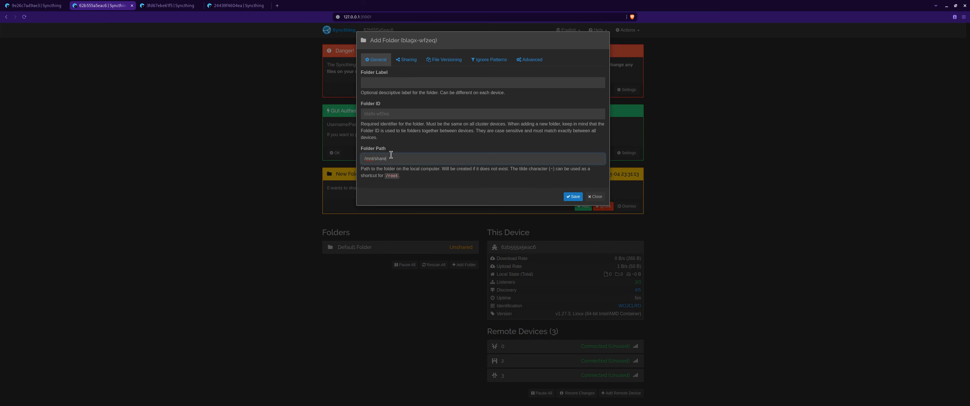
# Replace the share part of the folder path under /mnt/, save the folder, and check the folder status on the 31000 instance.
pyautogui.press('BackSpace')
pyautogui.press('BackSpace')
pyautogui.press('BackSpace')
pyautogui.press('BackSpace')
pyautogui.press('BackSpace')
pyautogui.press('BackSpace')
pyautogui.write('/')
pyautogui.moveTo(400, 159); pyautogui.dragTo(353, 157)
pyautogui.click(574, 198)
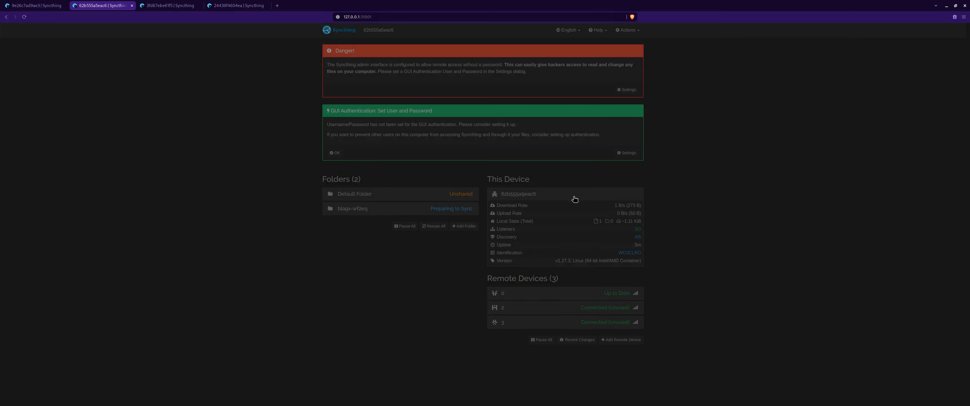
pyautogui.click(36, 5)
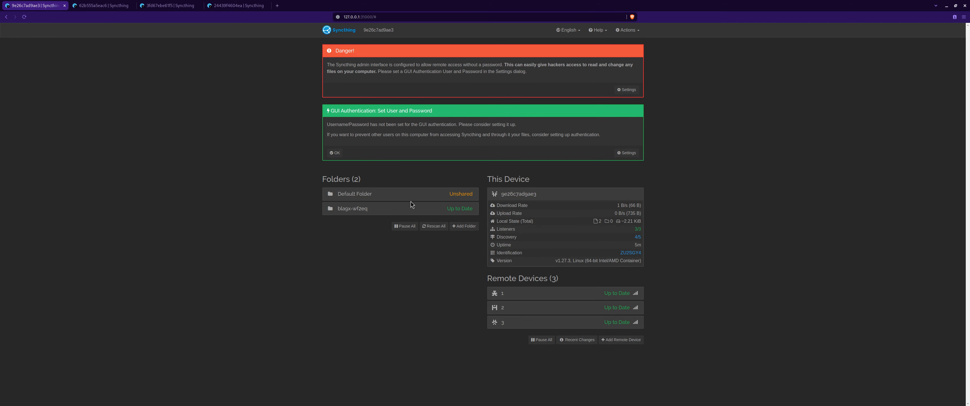
# Inspect the shared folder's settings on the 31000 instance, close them unchanged, and check the 31001 instance's folder status.
pyautogui.click(416, 208)
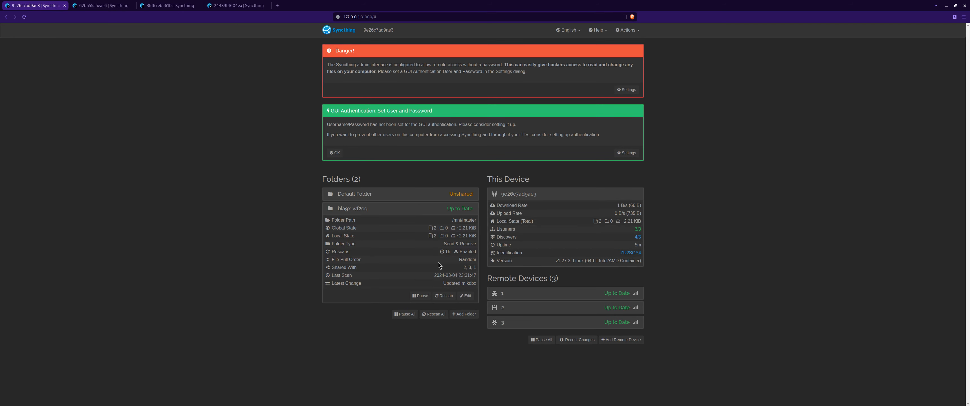
pyautogui.click(466, 297)
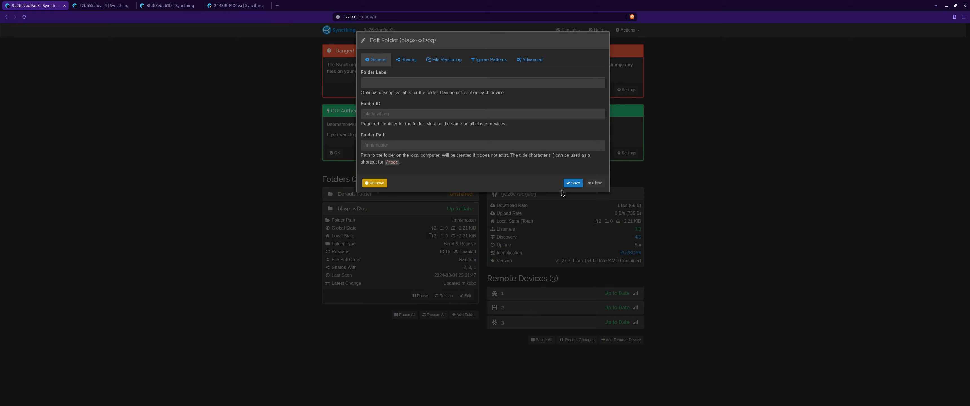
pyautogui.click(595, 183)
pyautogui.click(113, 6)
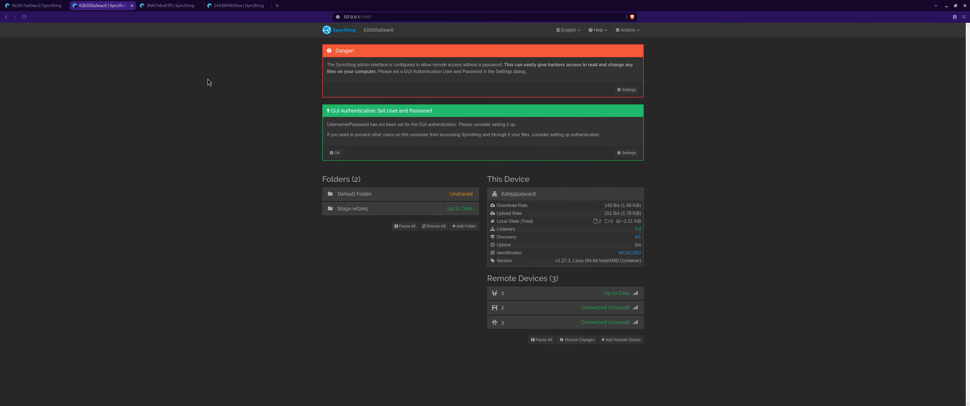
# On the 31002 instance, accept the folder shared by device 0 with /mnt/master as its path and save it.
pyautogui.click(174, 7)
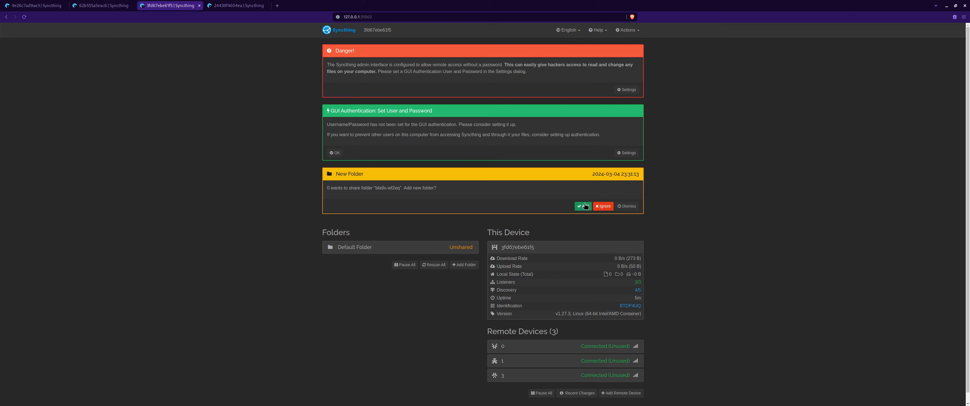
pyautogui.click(577, 206)
pyautogui.moveTo(398, 160); pyautogui.dragTo(322, 150)
pyautogui.write('/mnt/master')
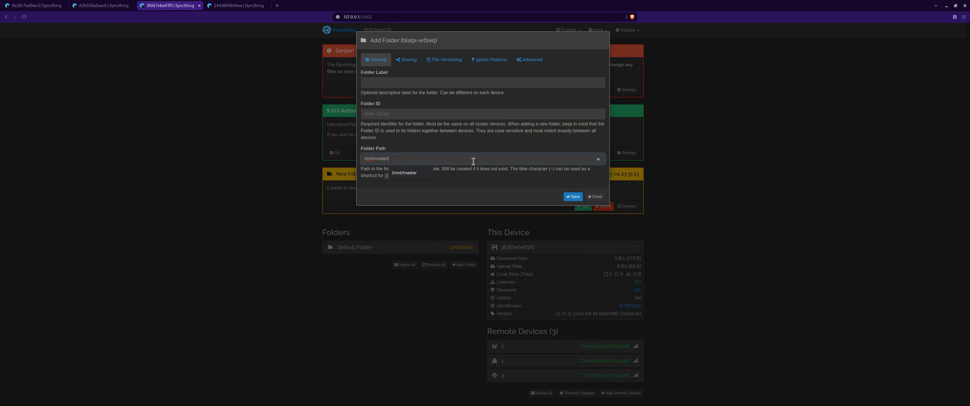
pyautogui.click(572, 197)
# On the 31003 instance, add the folder offered by device 0, set its path to /mnt/master and save it.
pyautogui.click(237, 6)
pyautogui.click(583, 207)
pyautogui.tripleClick(371, 158)
pyautogui.write('/mnt/master')
pyautogui.click(572, 196)
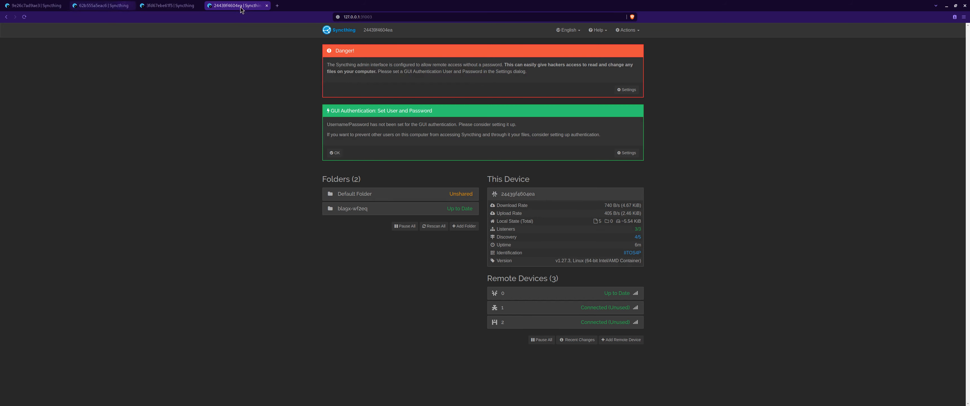
# On the 31001 instance, also share the bla9x-wf2eq folder with devices 2 and 3 and save it.
pyautogui.click(106, 5)
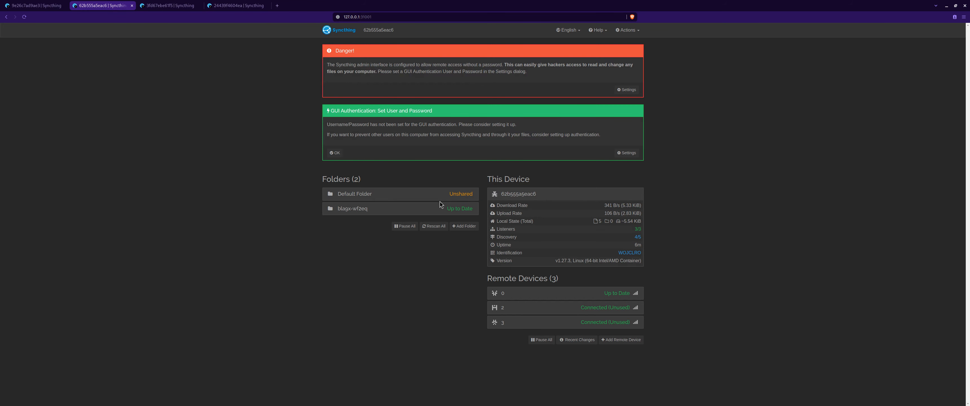
pyautogui.click(443, 208)
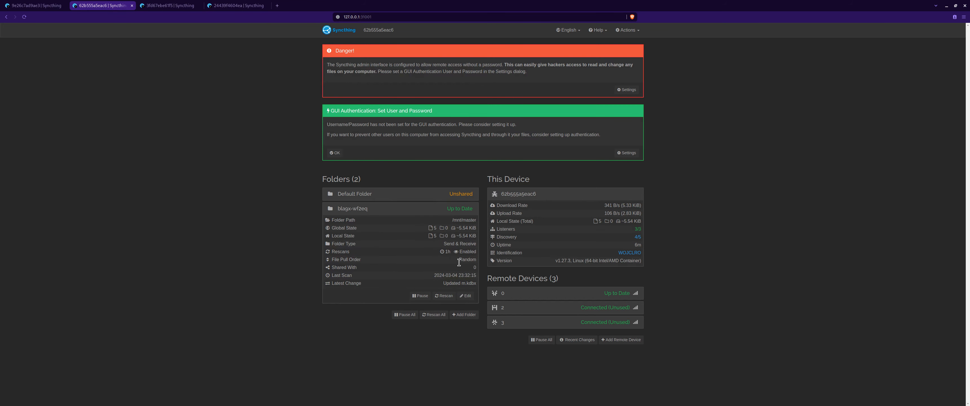
pyautogui.click(466, 296)
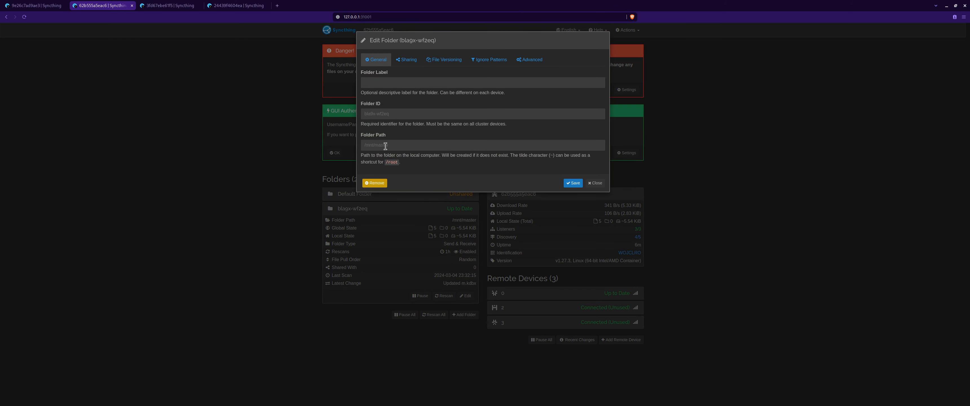
pyautogui.click(407, 60)
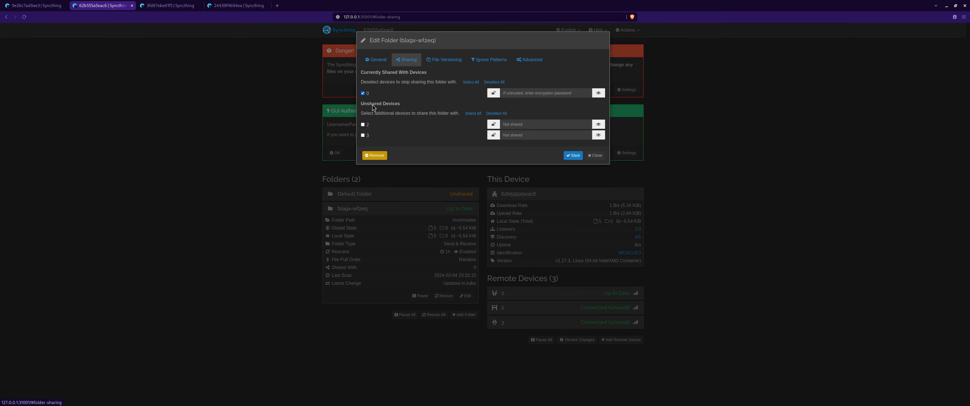
pyautogui.click(363, 125)
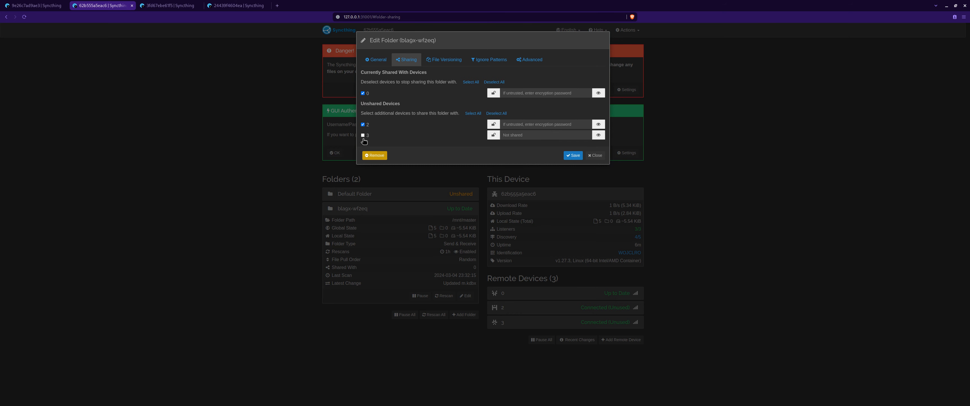
pyautogui.click(363, 135)
pyautogui.click(573, 155)
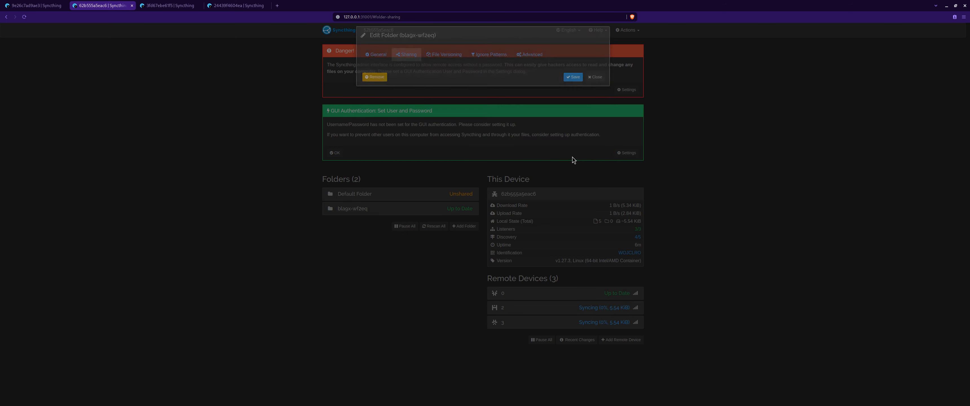
# Accept device 1's request to share the folder on both the 31002 and 31003 instances.
pyautogui.click(169, 7)
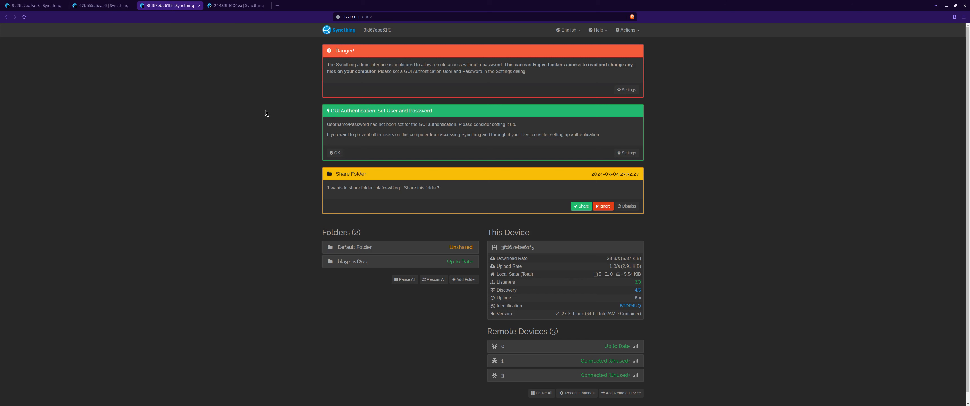
pyautogui.click(581, 207)
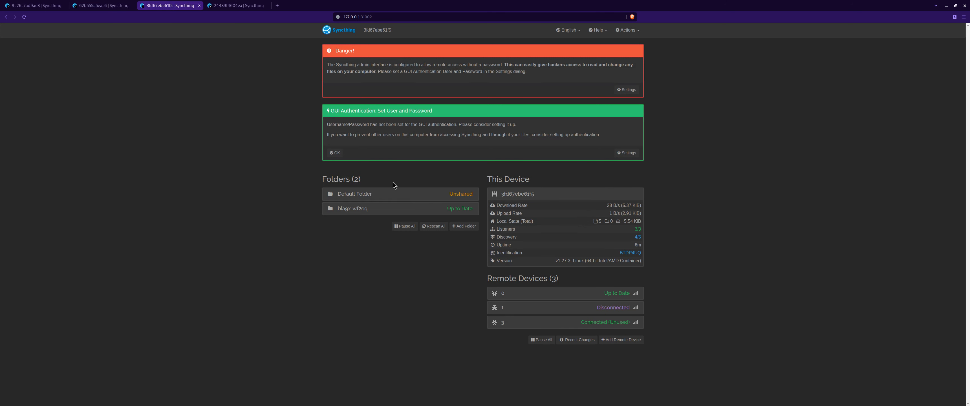
pyautogui.click(237, 6)
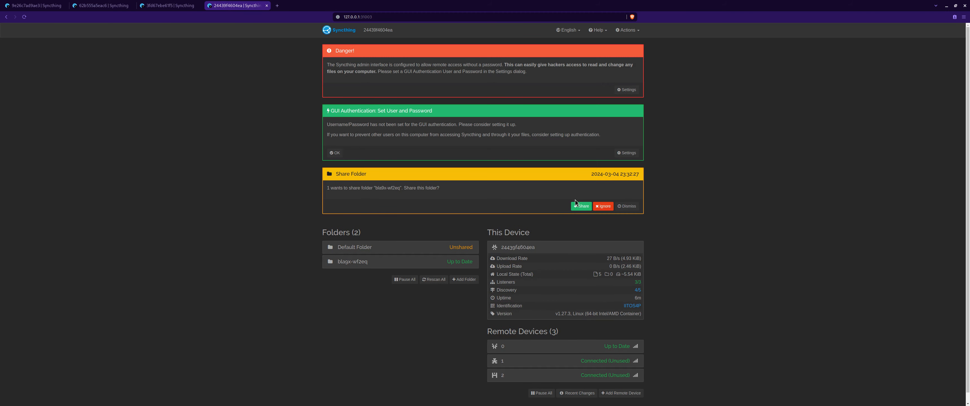
pyautogui.click(581, 206)
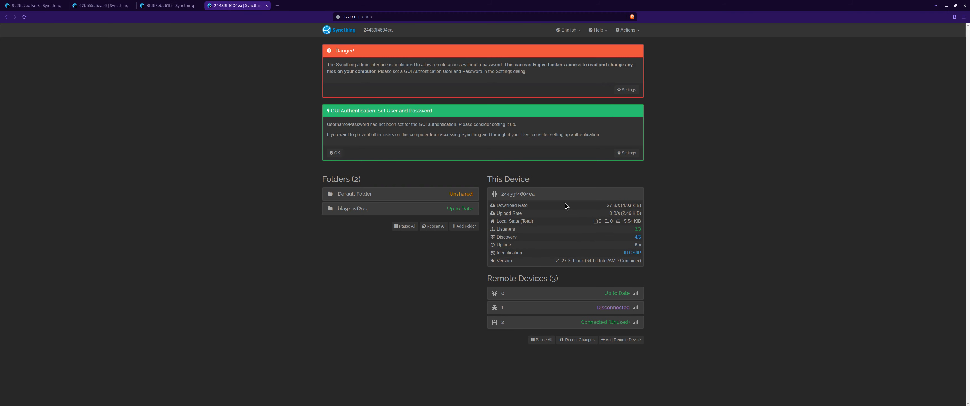
# On the 31002 instance, additionally share the bla9x-wf2eq folder with device 3 and save it.
pyautogui.click(159, 8)
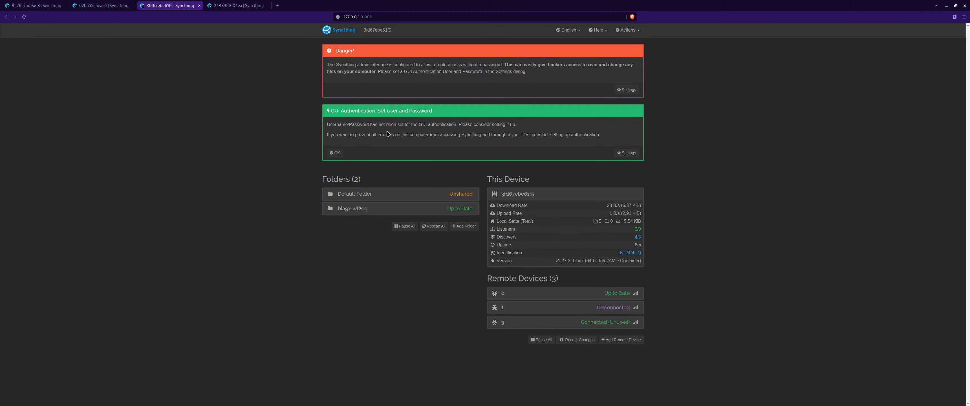
pyautogui.click(469, 209)
pyautogui.click(467, 297)
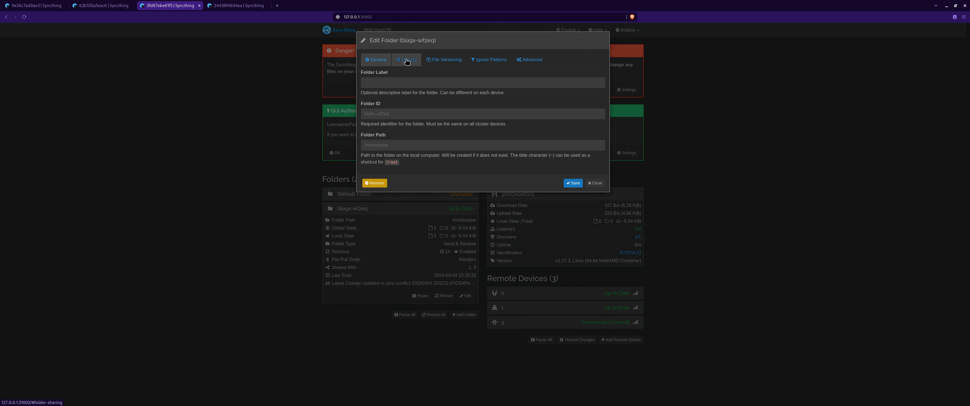
pyautogui.click(407, 60)
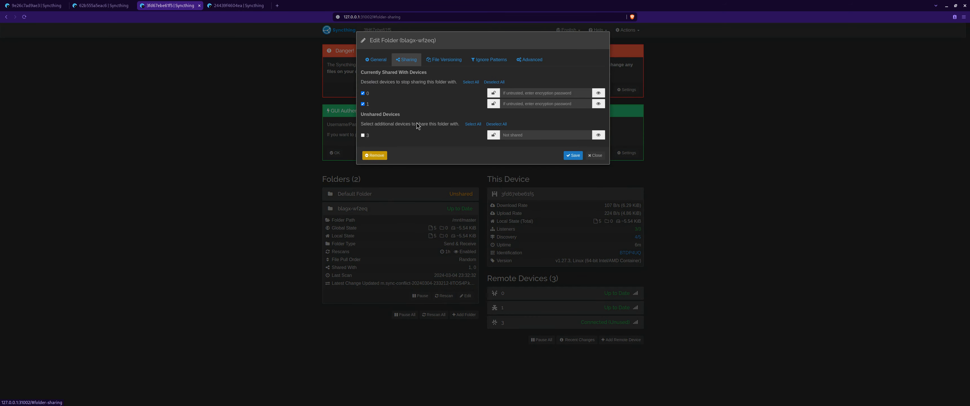
pyautogui.click(363, 136)
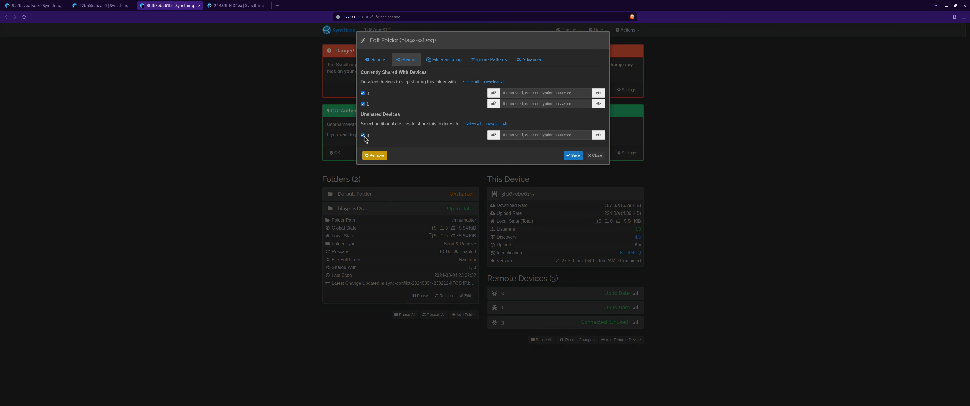
pyautogui.click(571, 156)
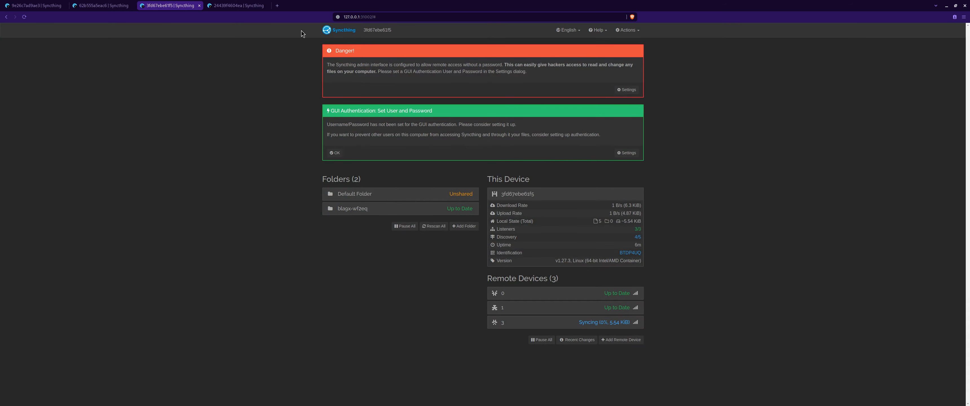
# On the 31003 instance, accept device 2's folder share request and review which devices the folder is shared with.
pyautogui.click(237, 5)
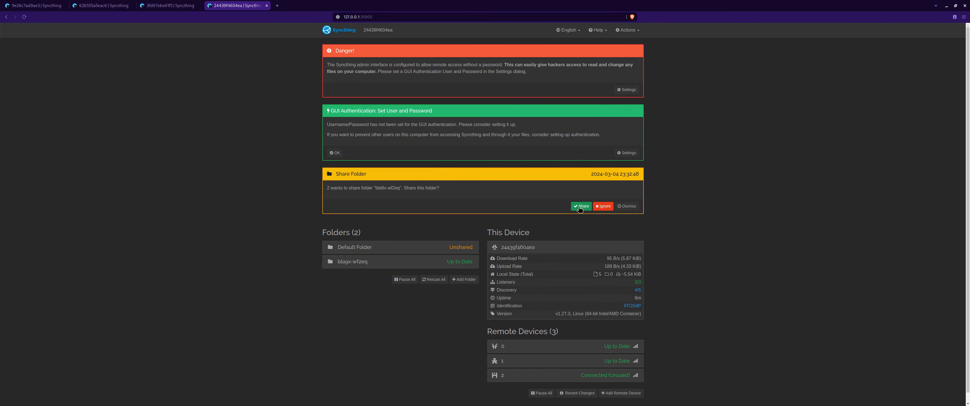
pyautogui.click(580, 207)
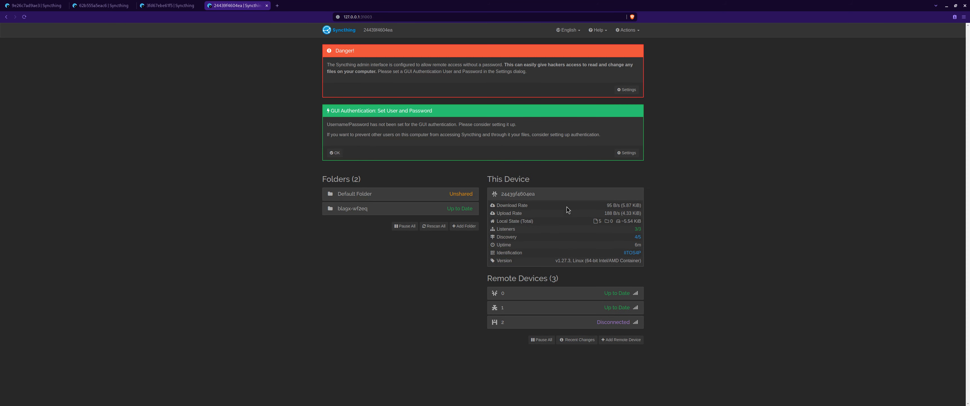
pyautogui.click(411, 209)
pyautogui.click(466, 295)
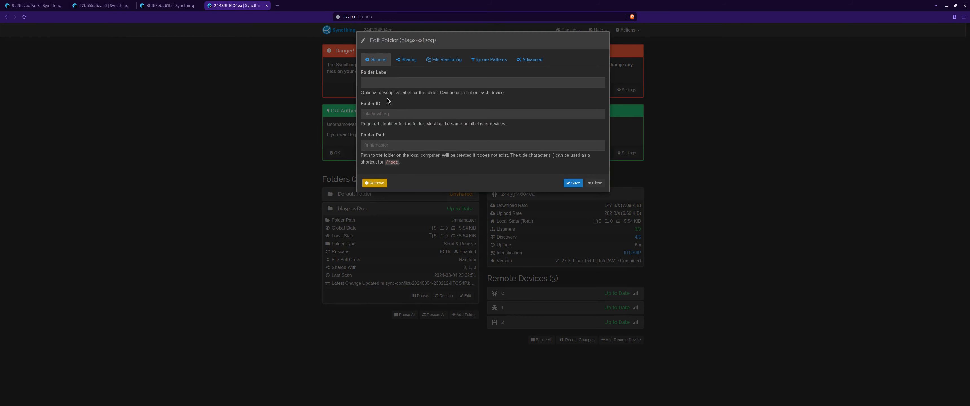
pyautogui.click(407, 61)
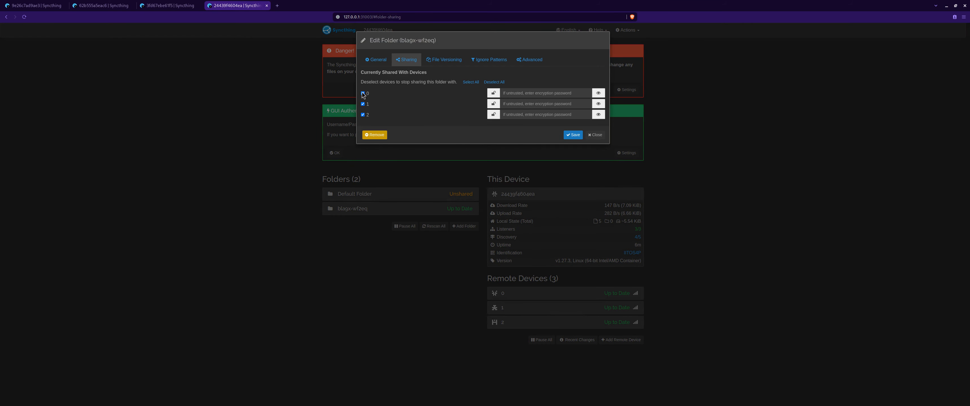
pyautogui.click(596, 135)
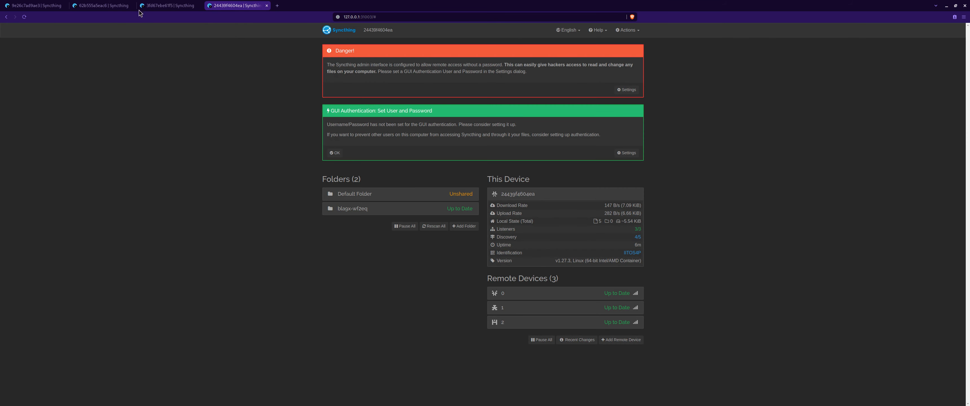
# Review which devices the bla9x-wf2eq folder is shared with on the 31002 instance, and close its settings.
pyautogui.click(168, 8)
pyautogui.click(442, 210)
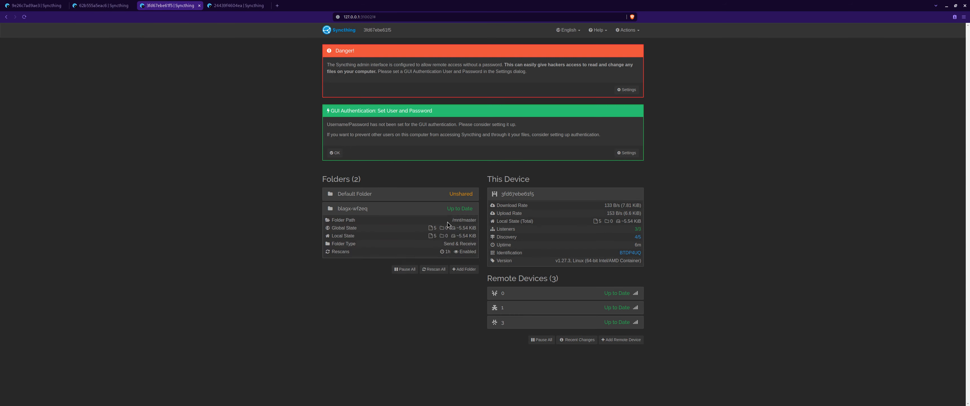
pyautogui.click(466, 296)
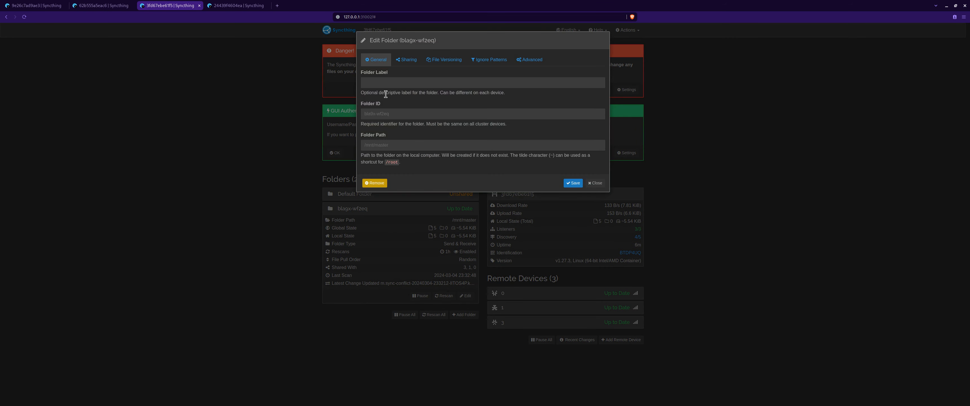
pyautogui.click(406, 61)
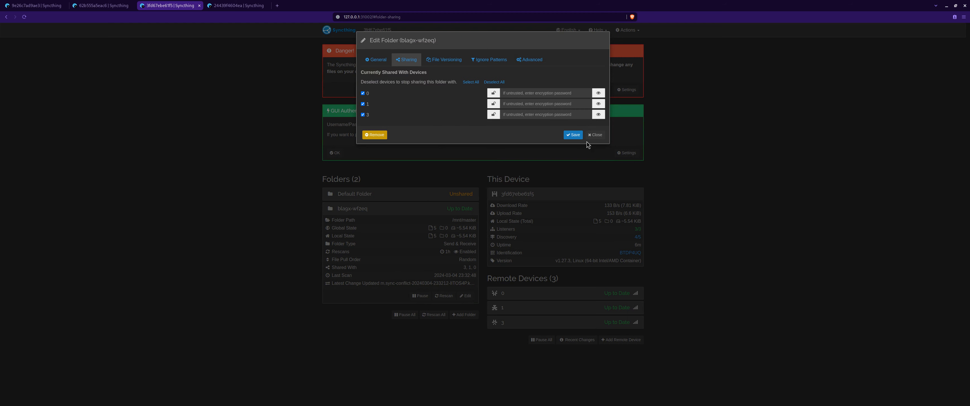
pyautogui.click(596, 135)
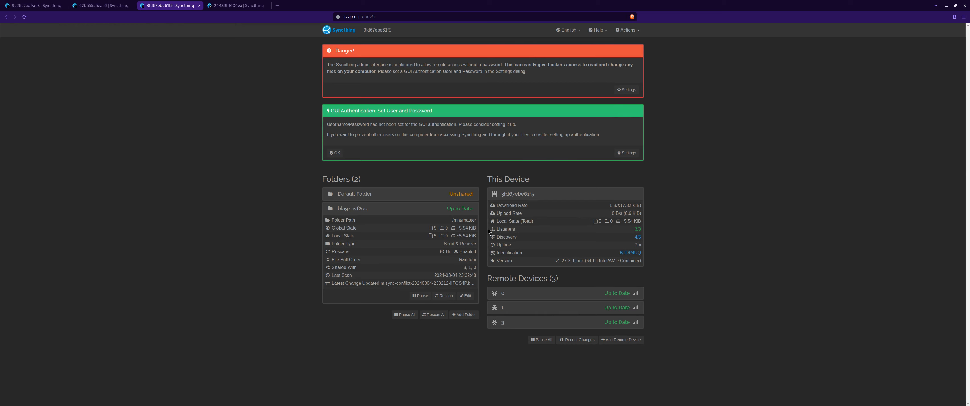
# Switch to the terminal and review the sync test plan in the keepassxc-sync-goals notes.
pyautogui.hotkey('alt', 'Tab')
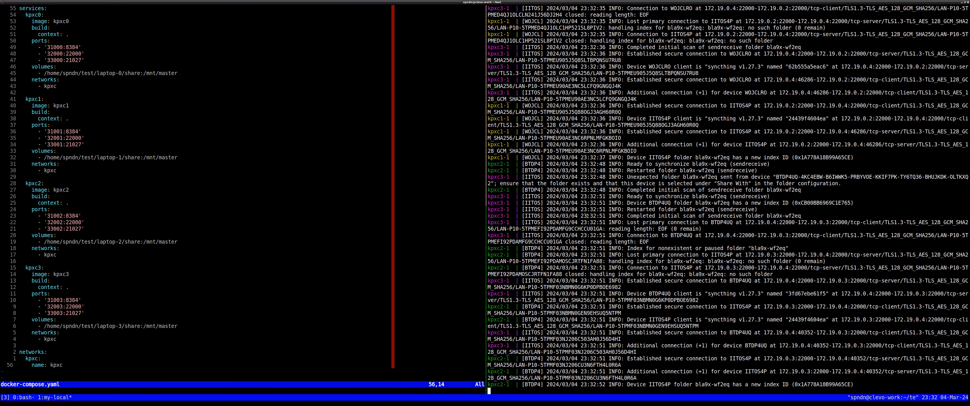
pyautogui.hotkey('ctrl', 'b')
pyautogui.press('0')
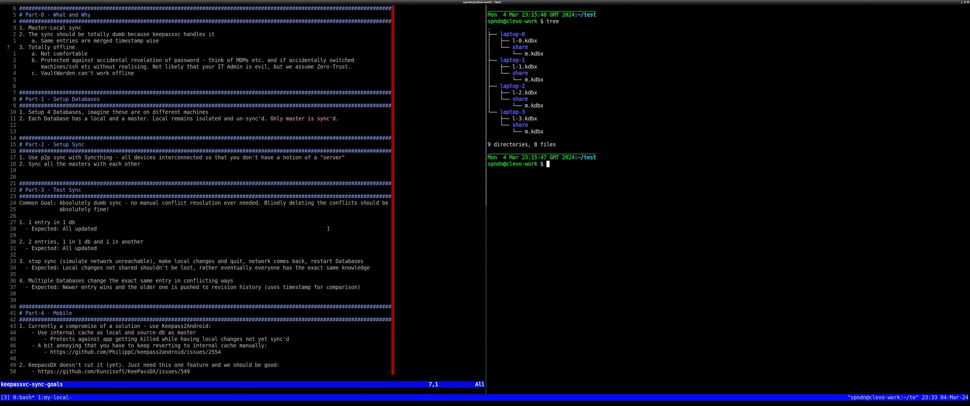
pyautogui.hotkey('alt', 'Tab')
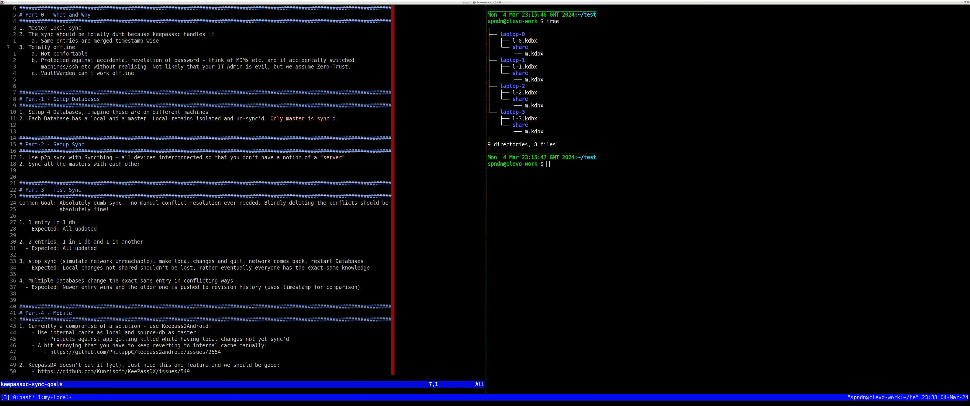